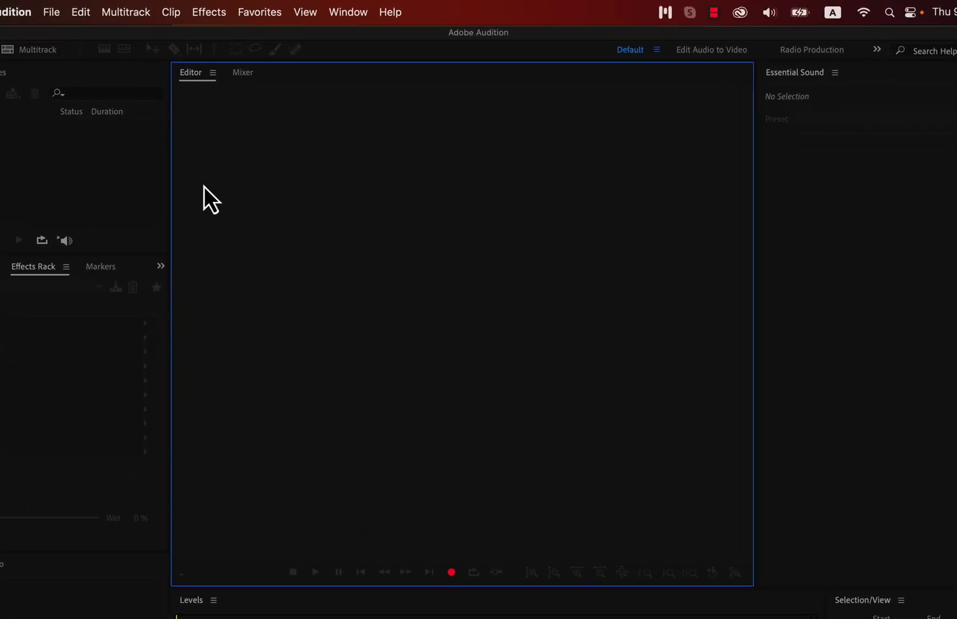
Check the Window menu's Workspace list to confirm the Default workspace is selected.
click(341, 13)
mouse_move(342, 40)
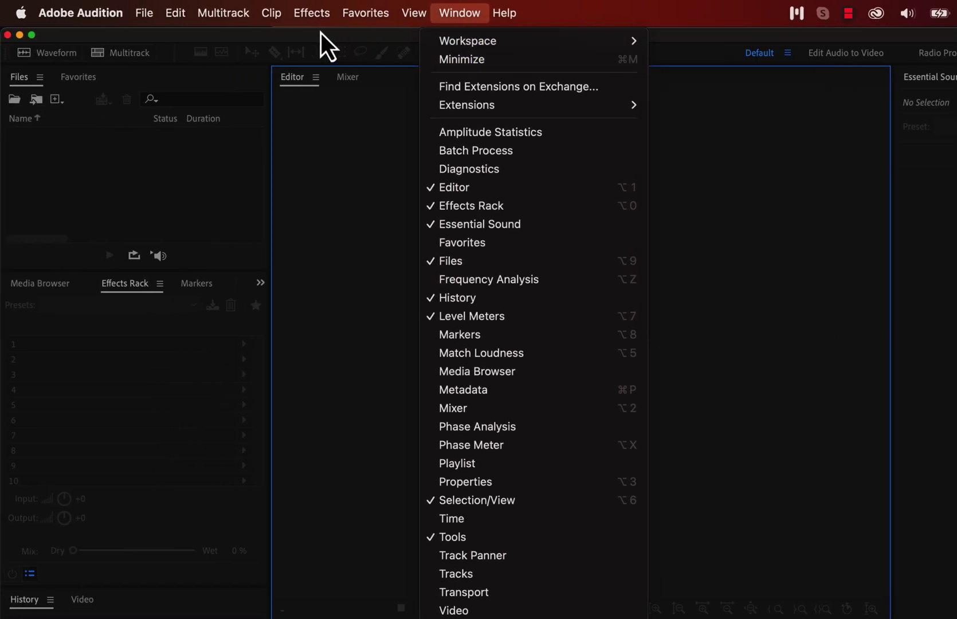
Set the Audio Hardware Default Input to MacBook Pro Microphone and confirm the change.
click(112, 14)
mouse_move(86, 69)
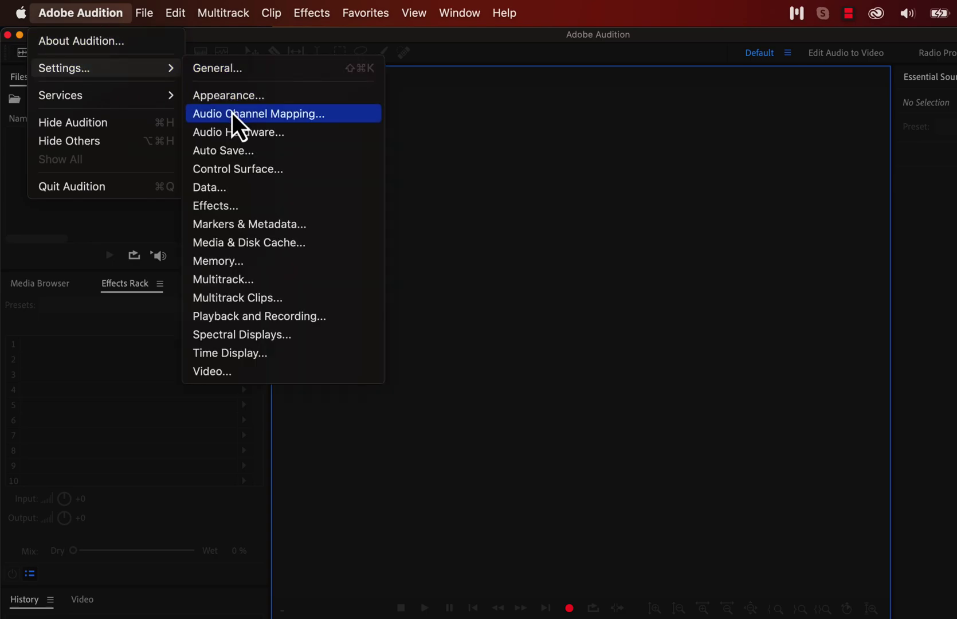
click(295, 137)
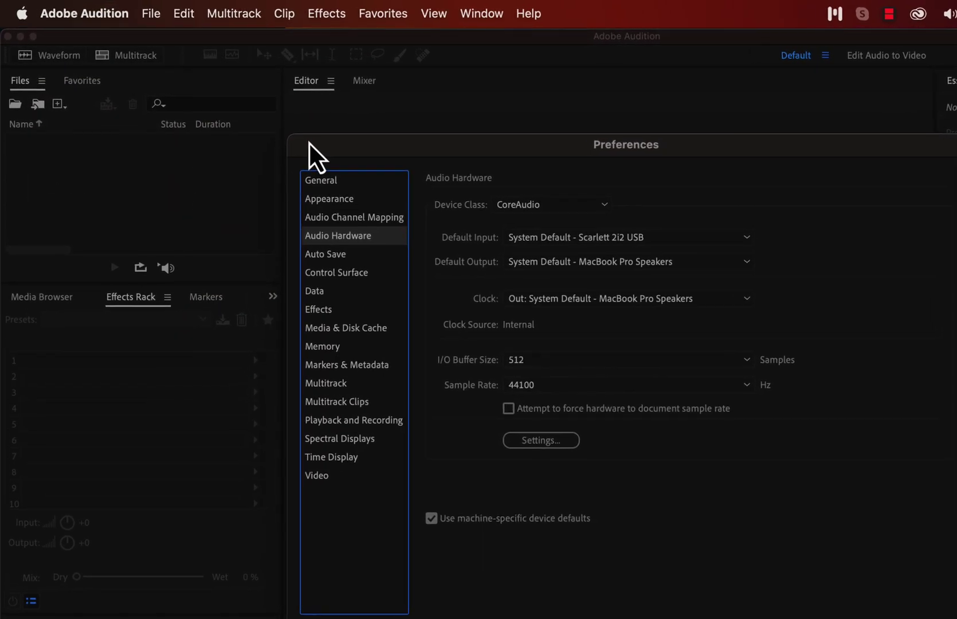
click(538, 241)
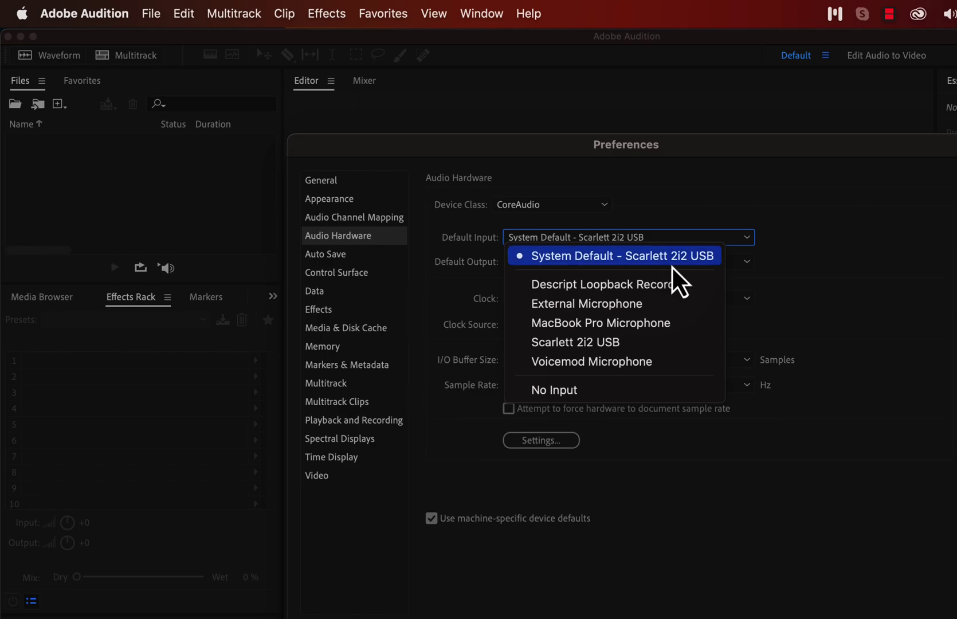
click(660, 325)
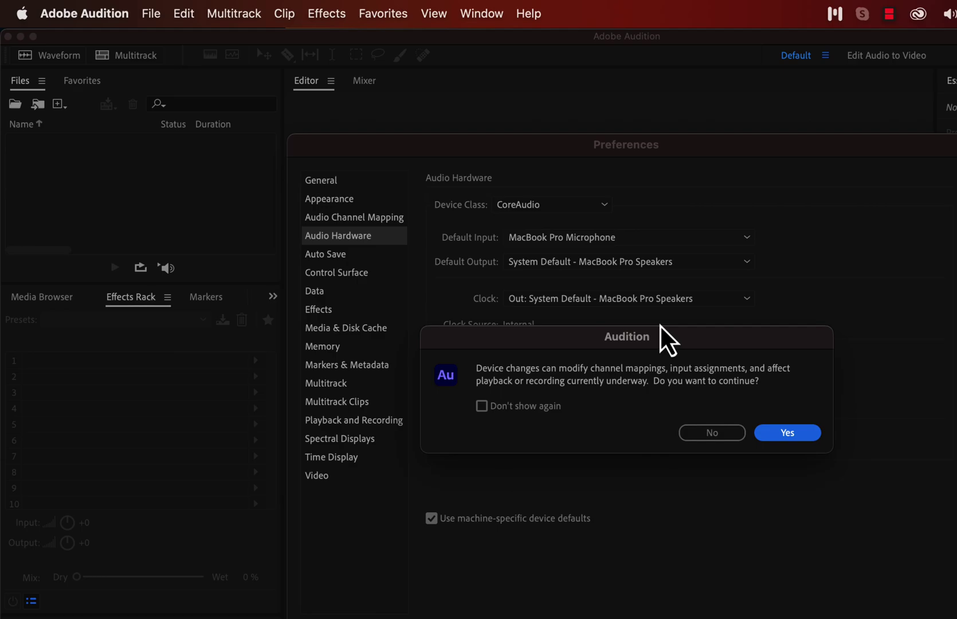
click(785, 433)
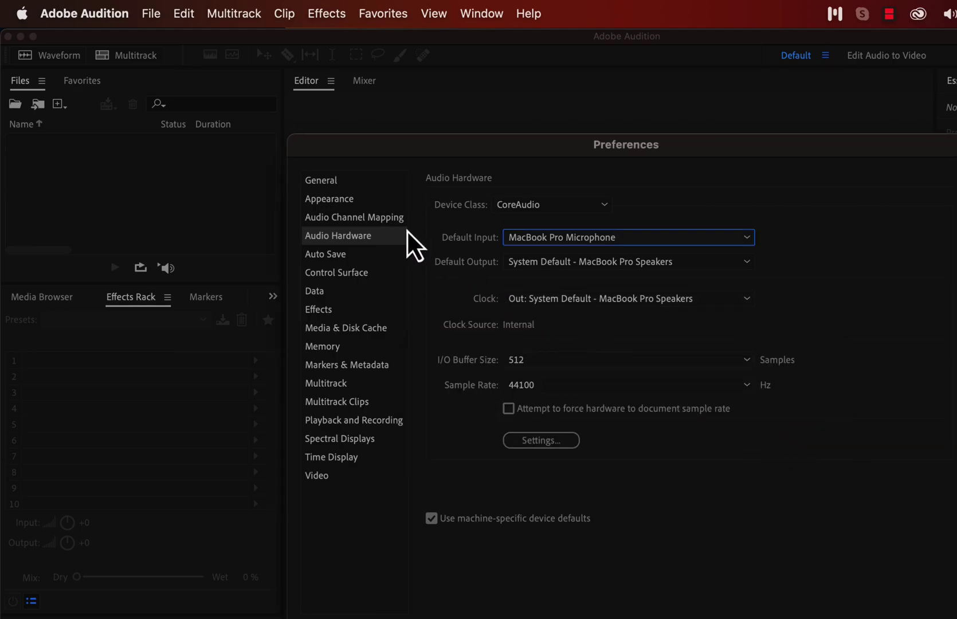
Review the first input channel's mapping in Audio Channel Mapping without changing anything.
click(388, 218)
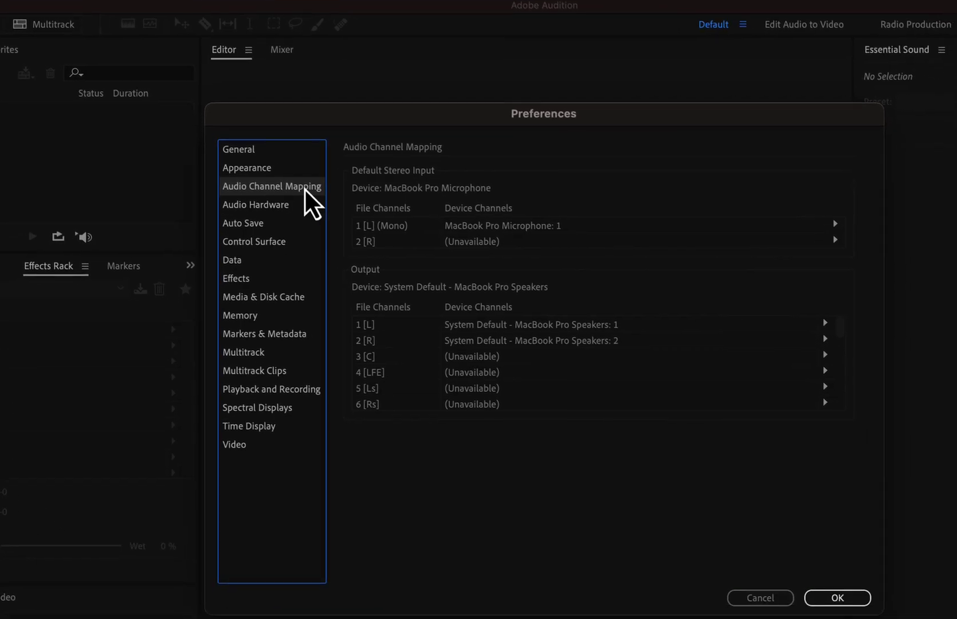
click(475, 200)
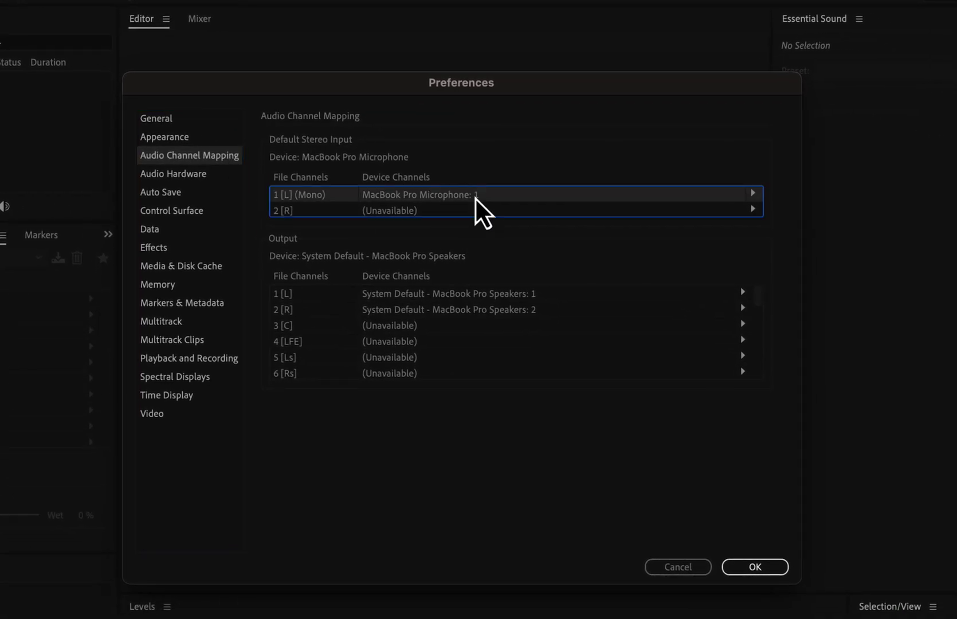
click(754, 195)
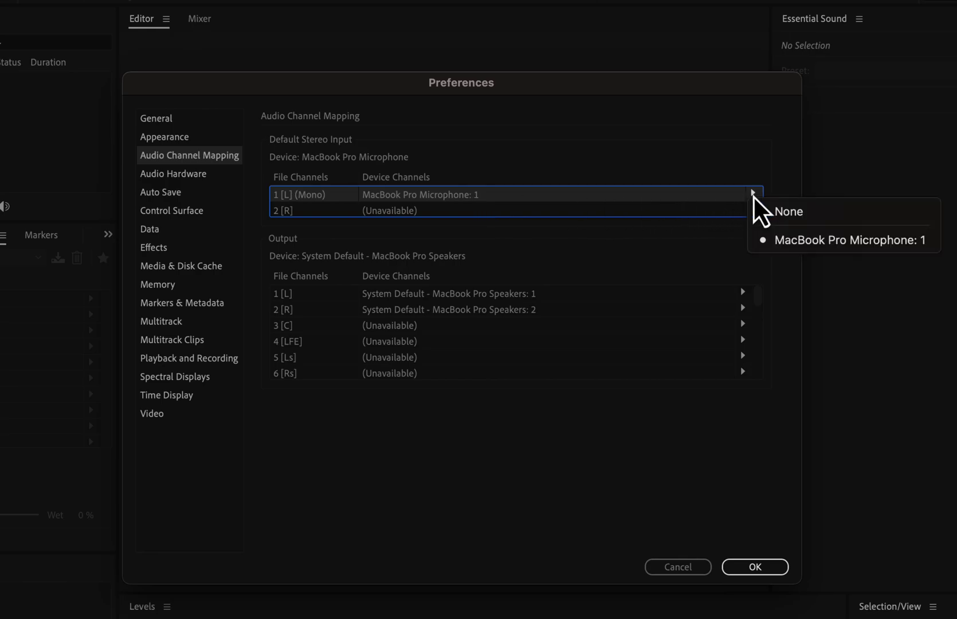
click(204, 176)
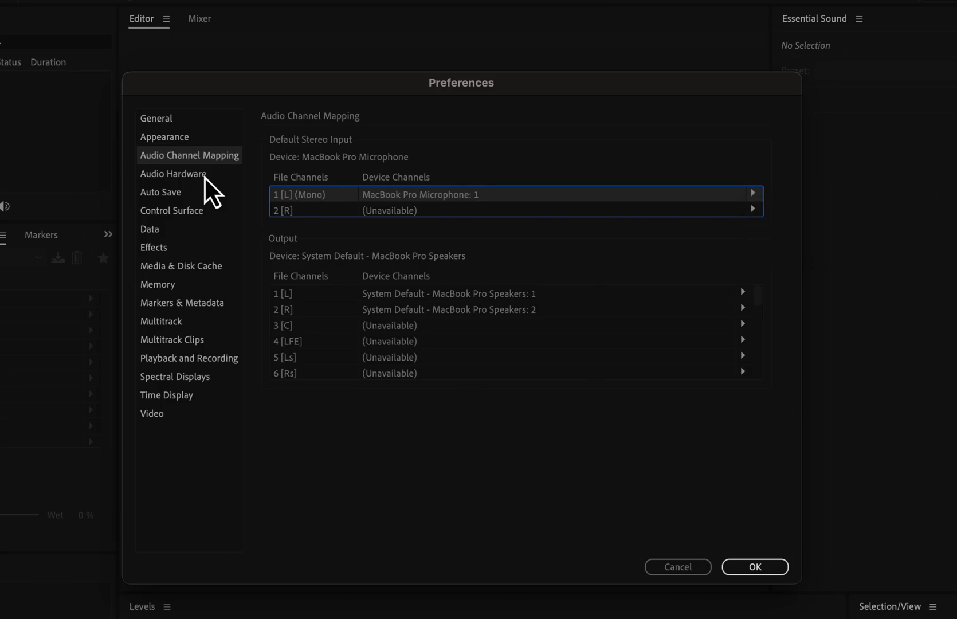
click(204, 176)
Set Default Input to System Default - Scarlett 2i2 USB, confirming each device change.
click(390, 176)
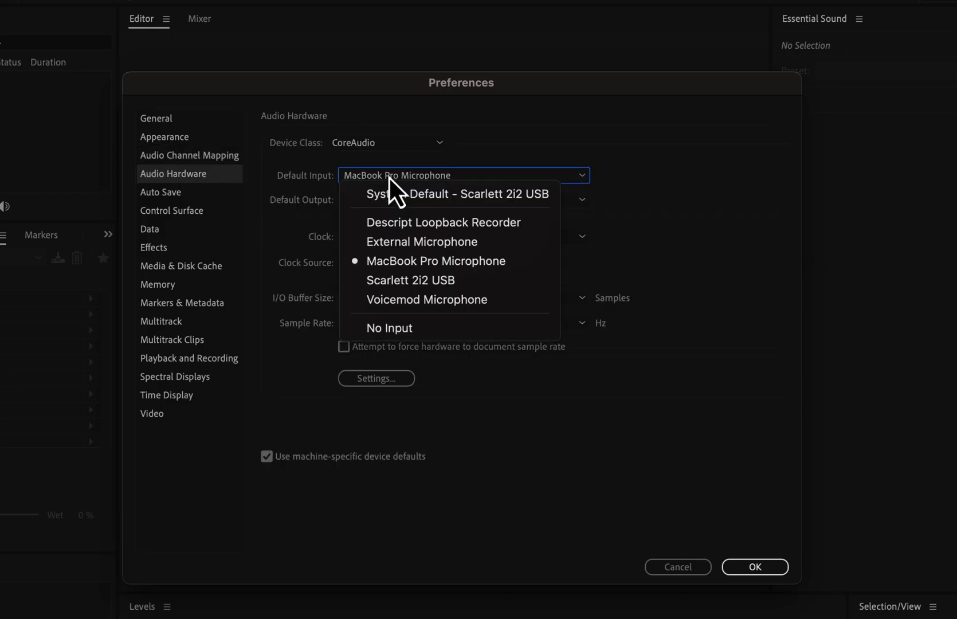
click(403, 282)
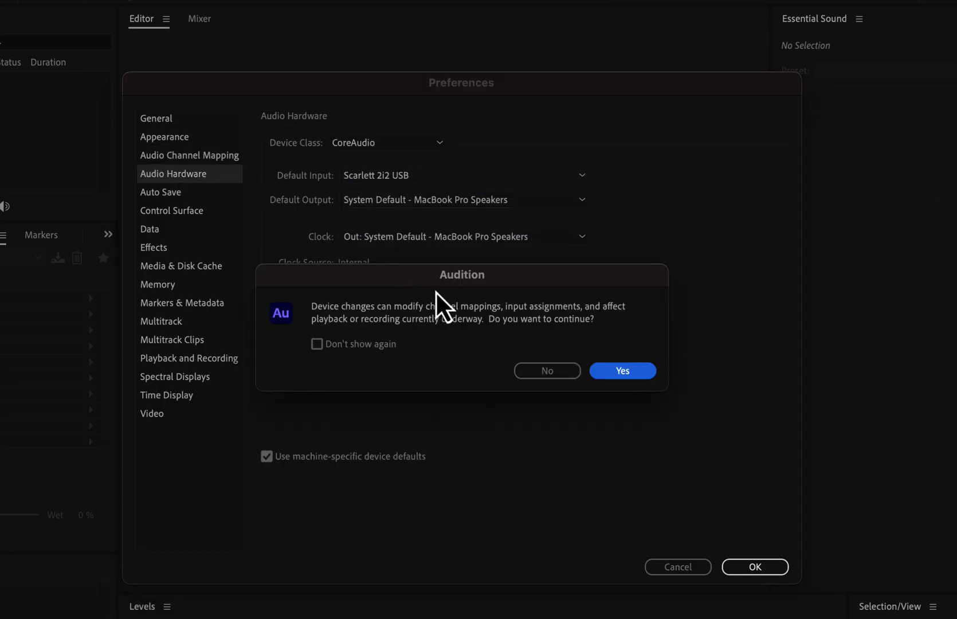
click(635, 370)
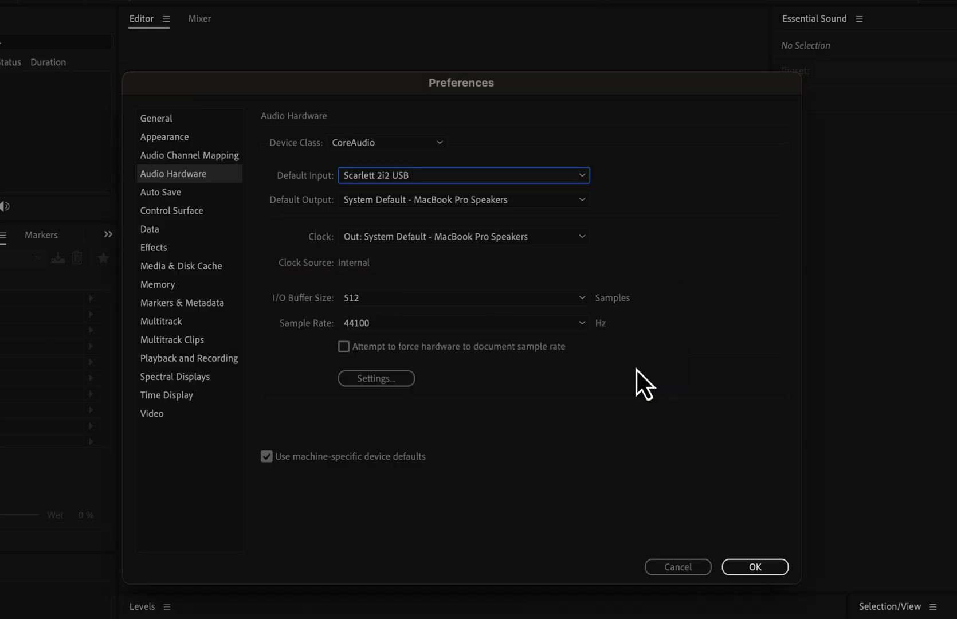
click(480, 175)
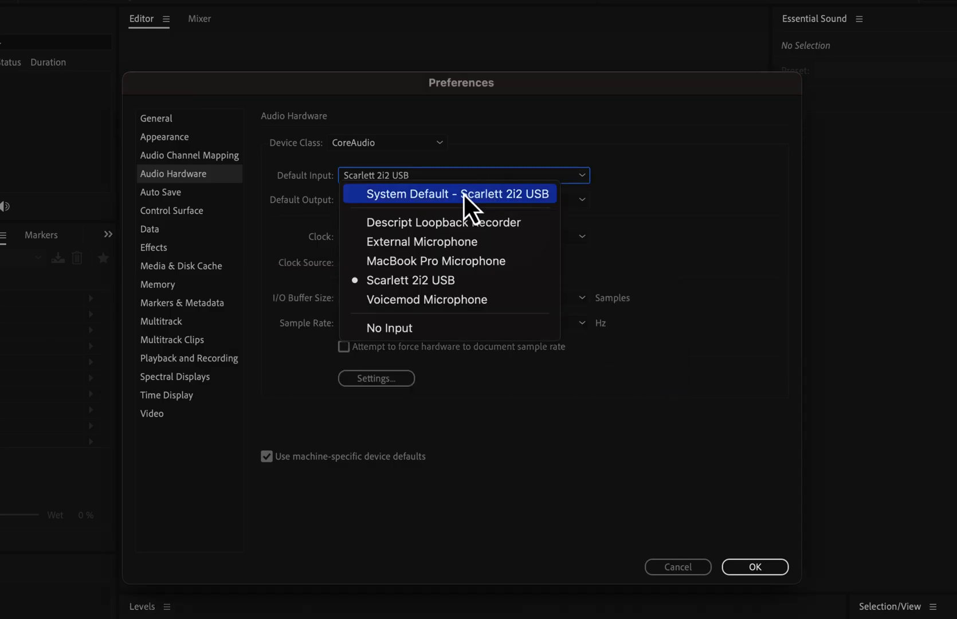
click(465, 198)
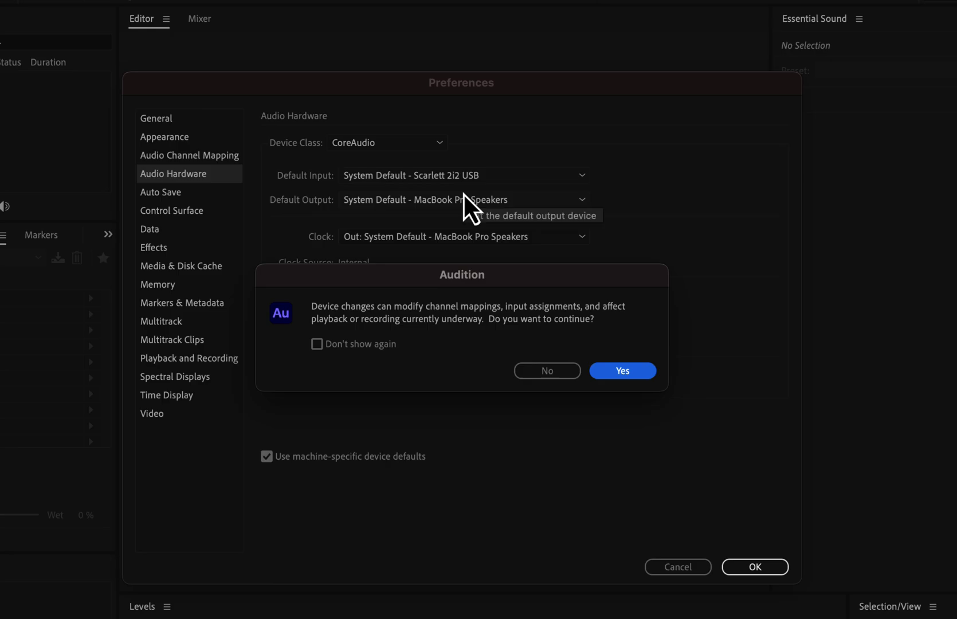
click(616, 371)
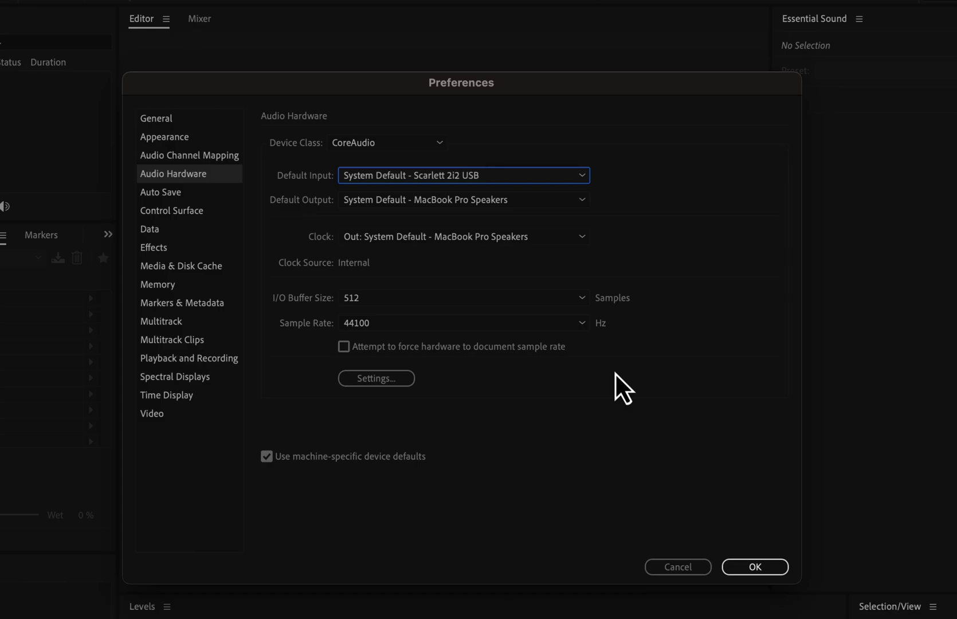
Switch macOS sound output to External Headphones, then close Preferences with OK.
click(519, 204)
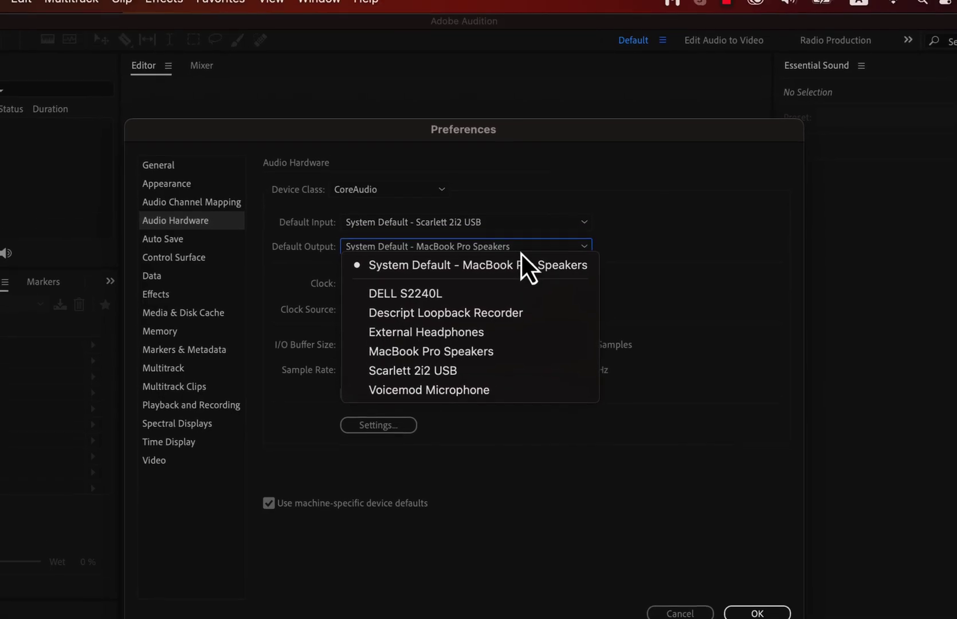
click(636, 269)
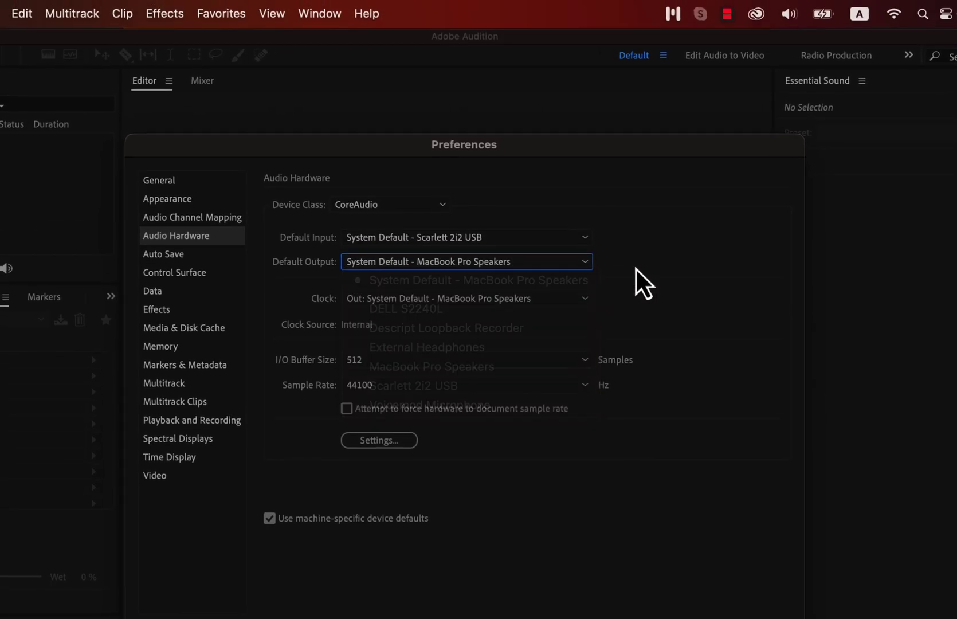
click(789, 17)
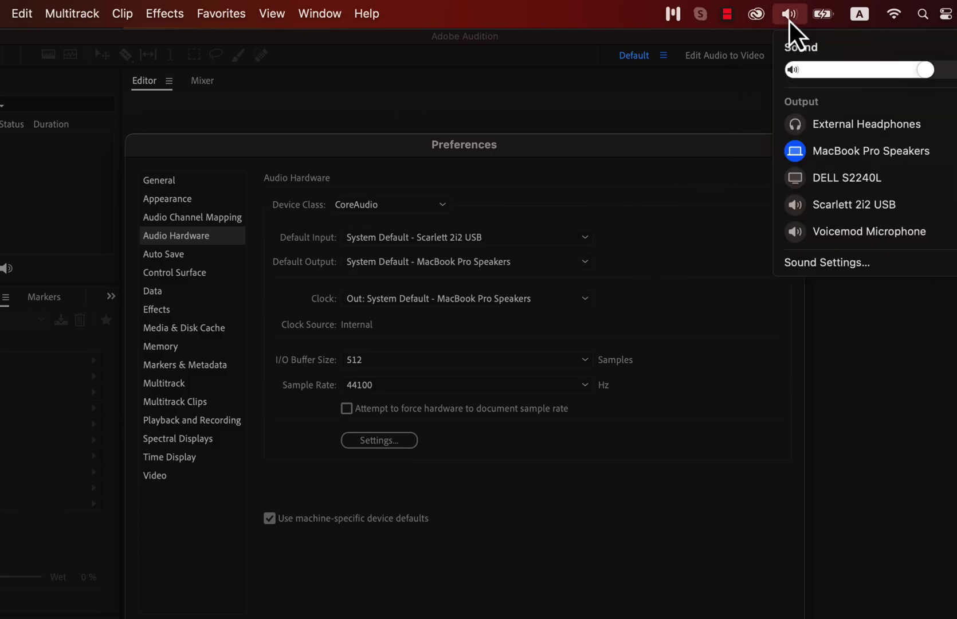
click(815, 131)
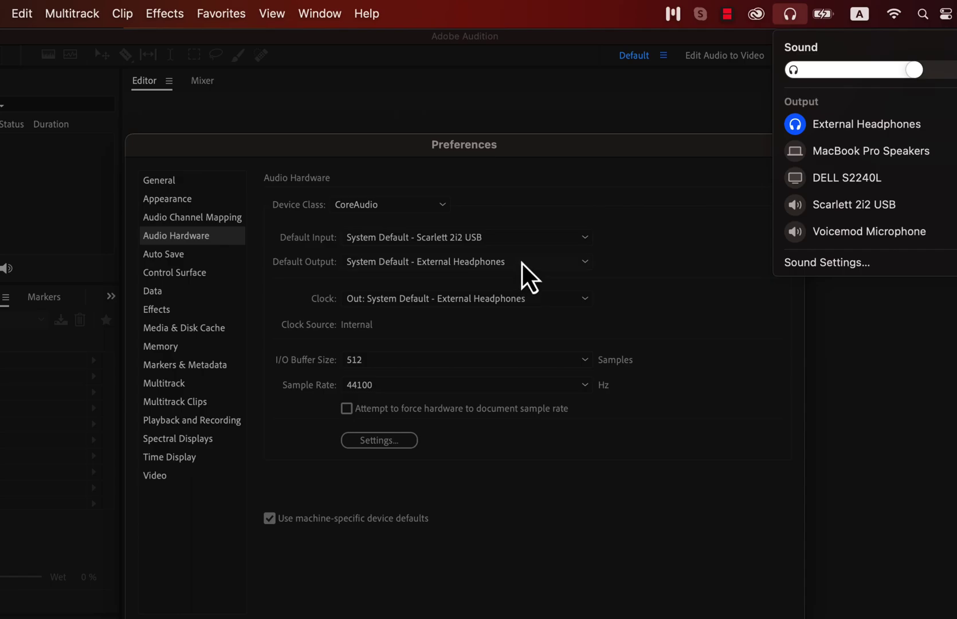
click(628, 268)
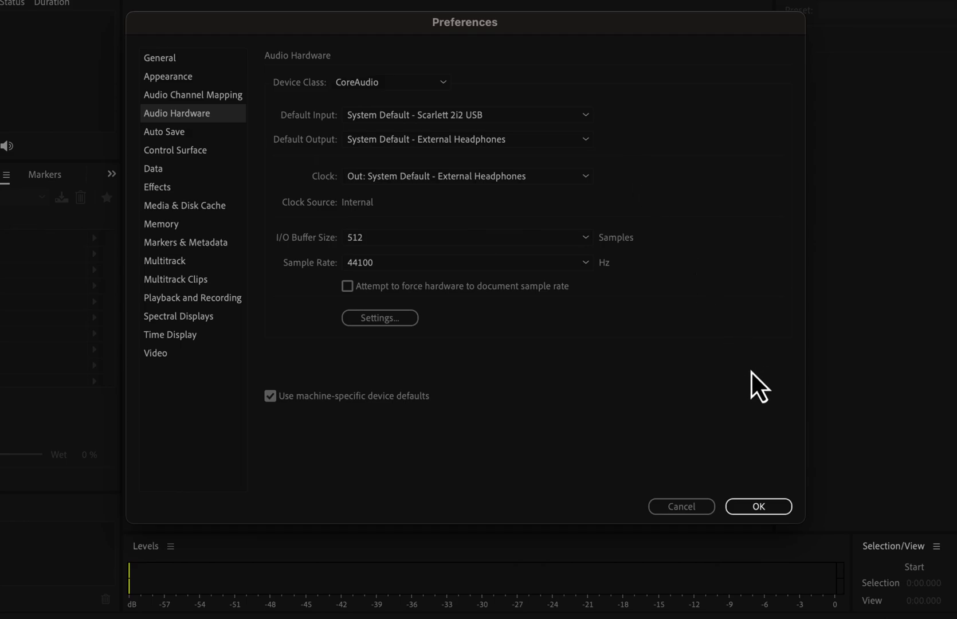
click(756, 505)
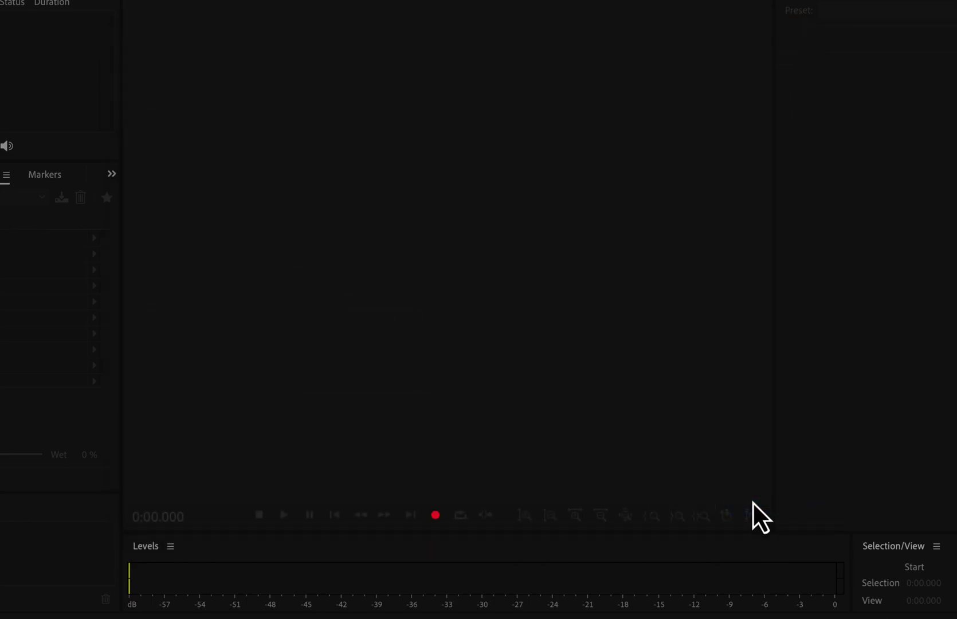
Name the new audio file 'my test record' with a 44100 Hz sample rate.
click(437, 515)
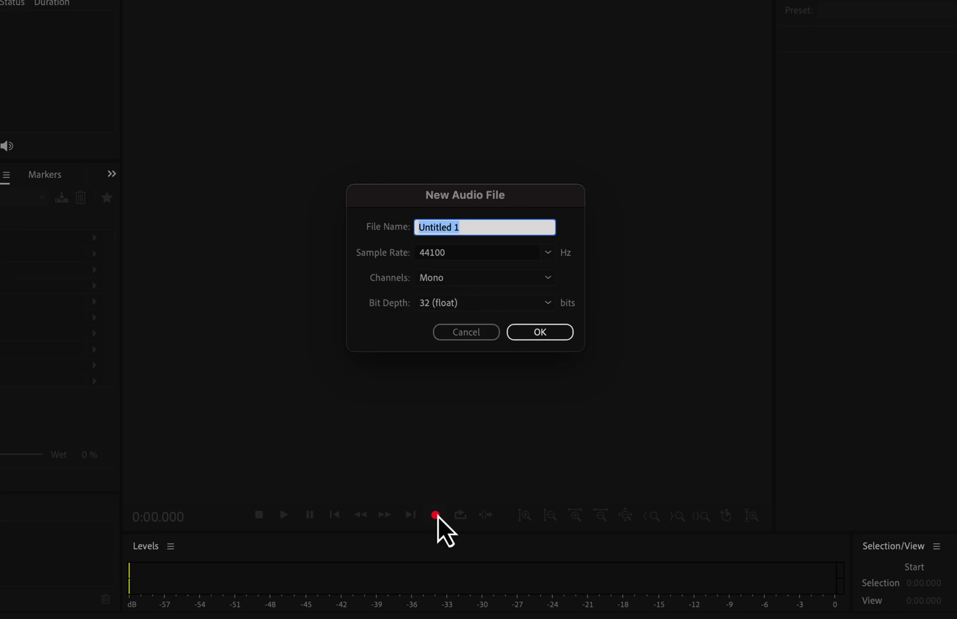
text(m)
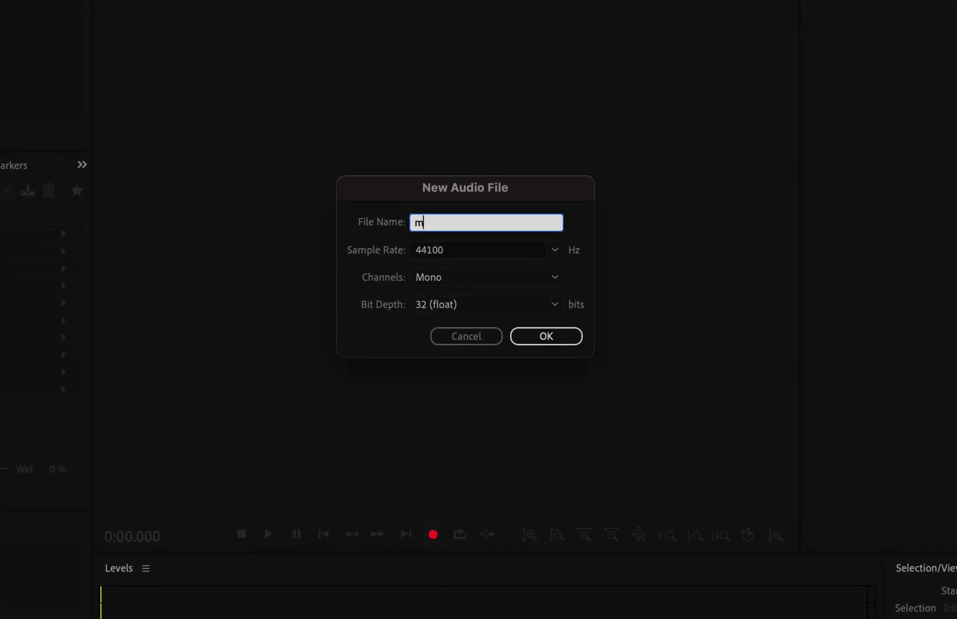
text(y test record)
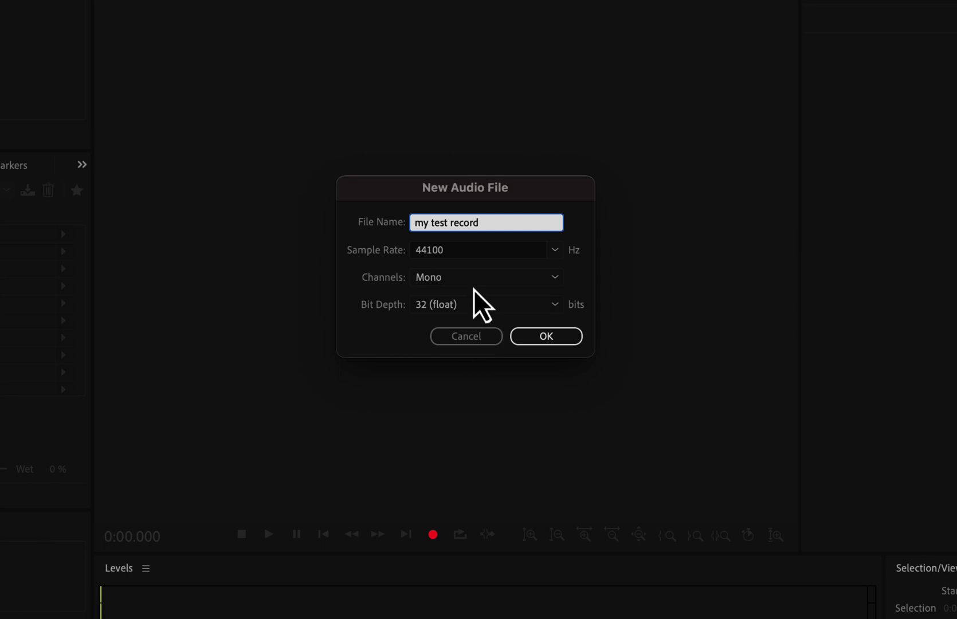
double_click(495, 249)
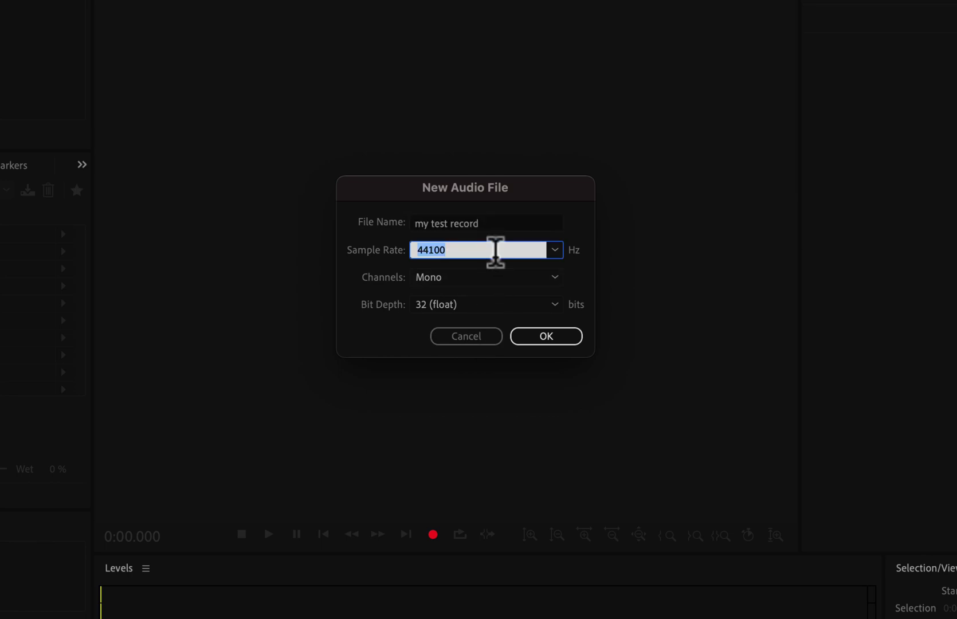
click(554, 250)
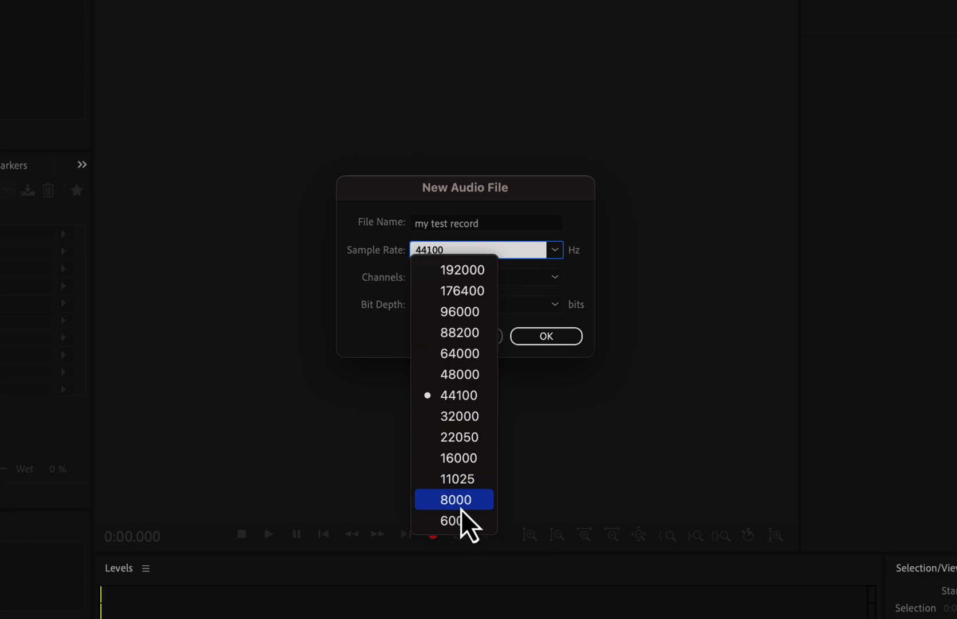
click(457, 396)
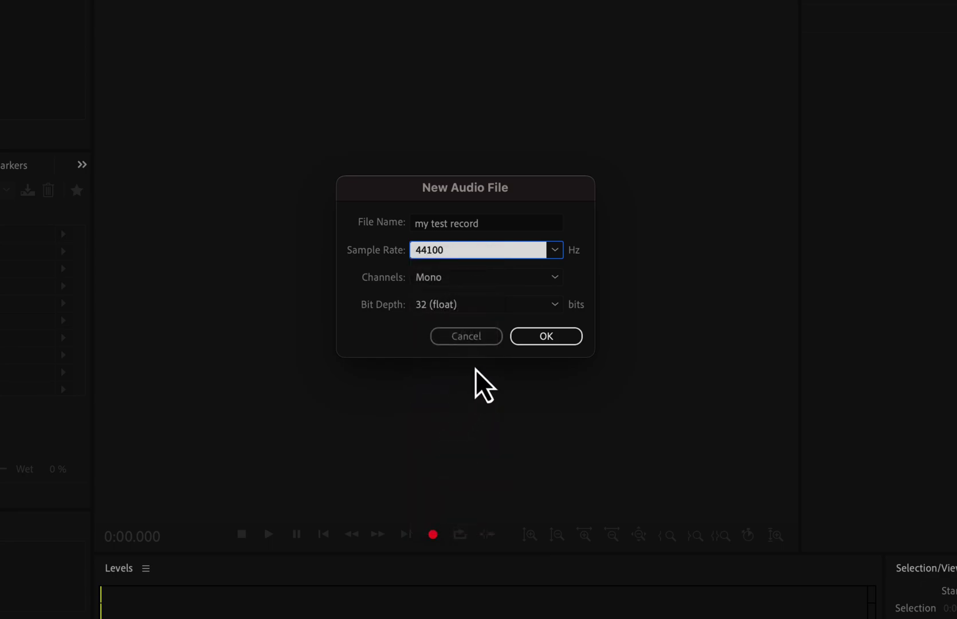
Keep the new file's channels at Mono and bit depth at 32 (float).
click(553, 284)
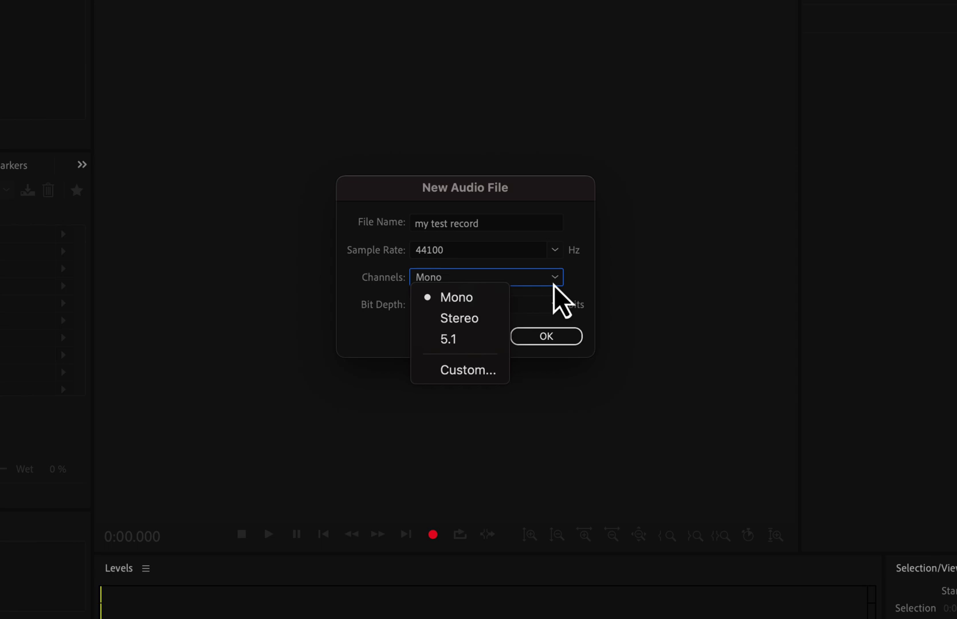
click(484, 306)
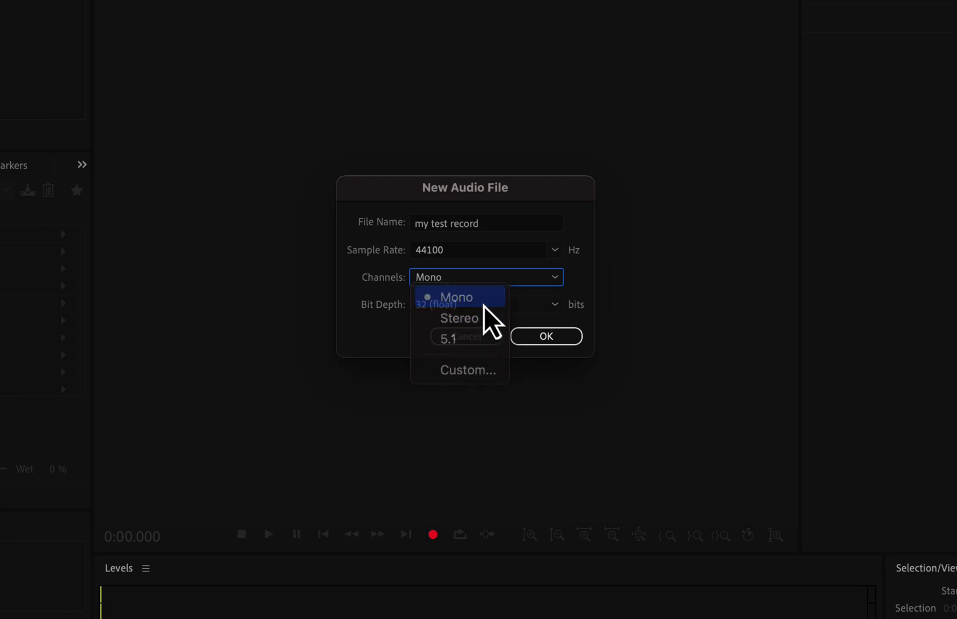
click(520, 308)
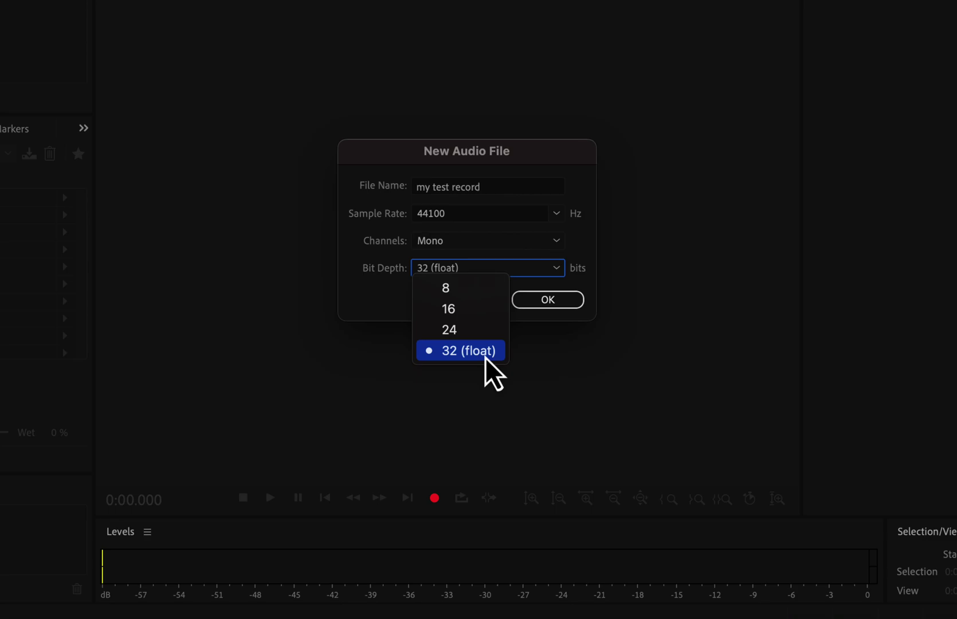
click(486, 352)
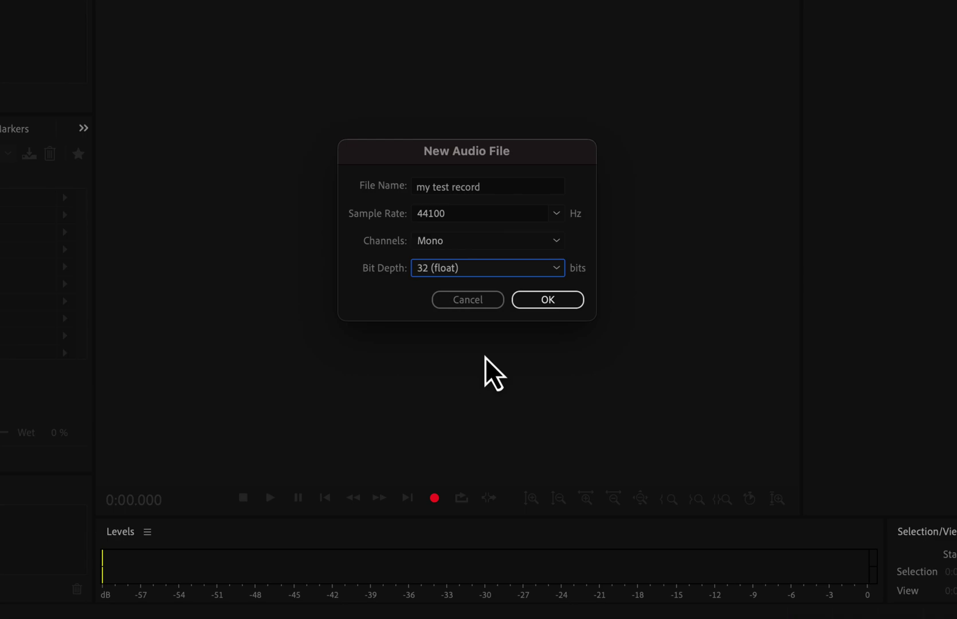
Create the file and start recording voice with Shift+Space.
click(566, 302)
key(shift+space)
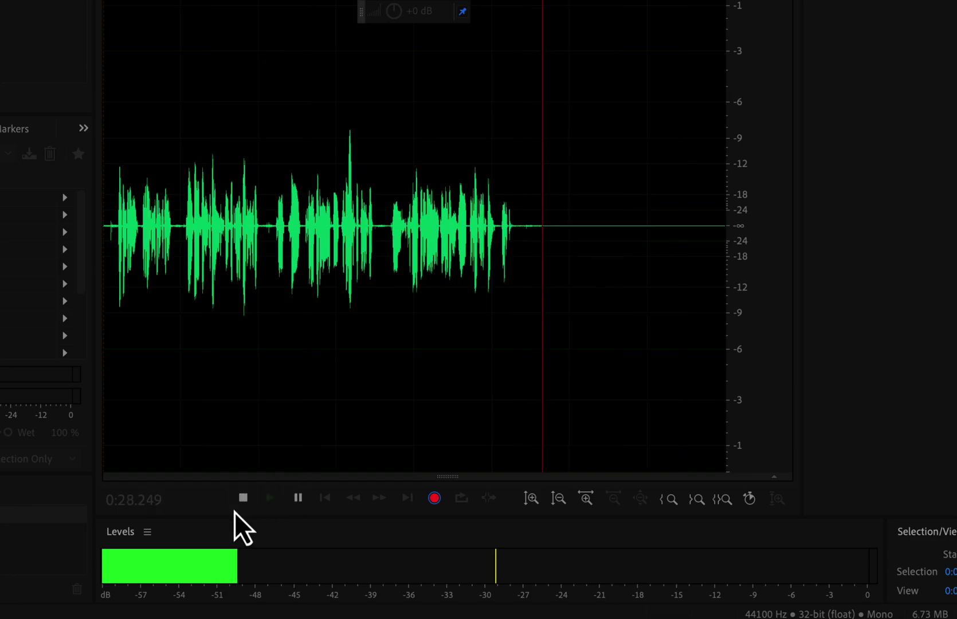
Stop recording, then play back the take's opening seconds from its start.
click(242, 498)
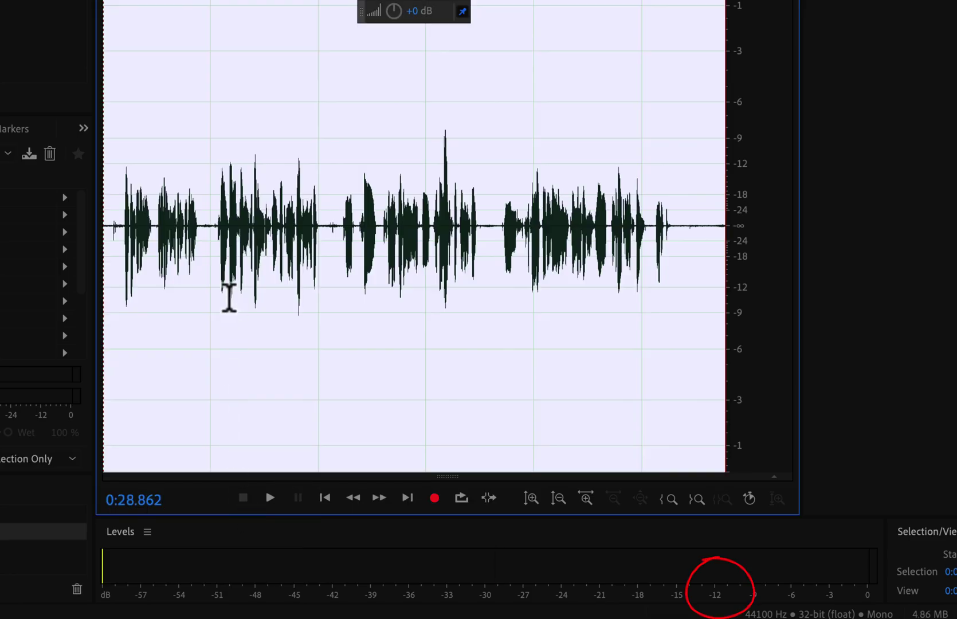
click(229, 298)
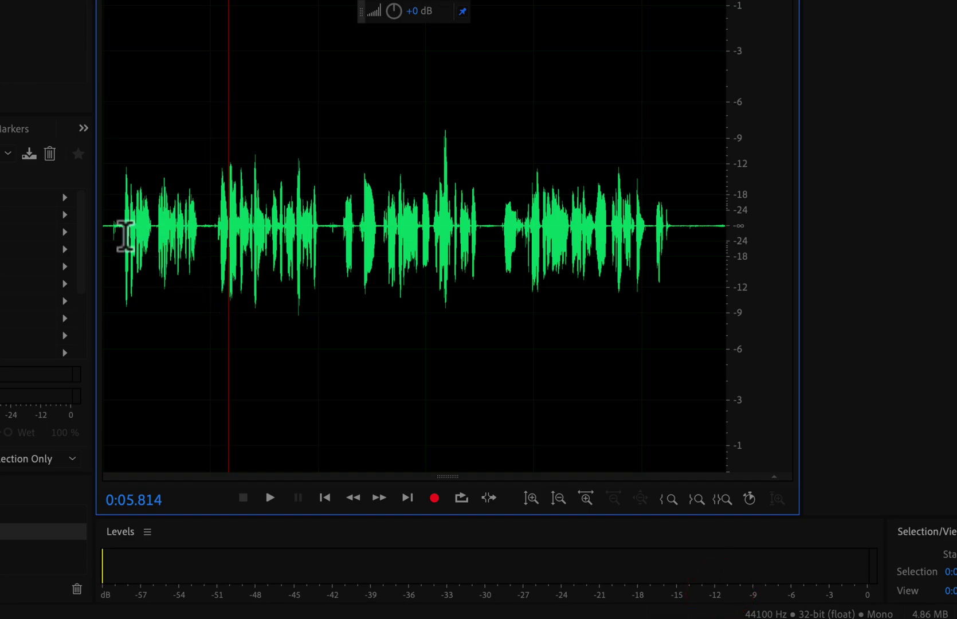
click(104, 223)
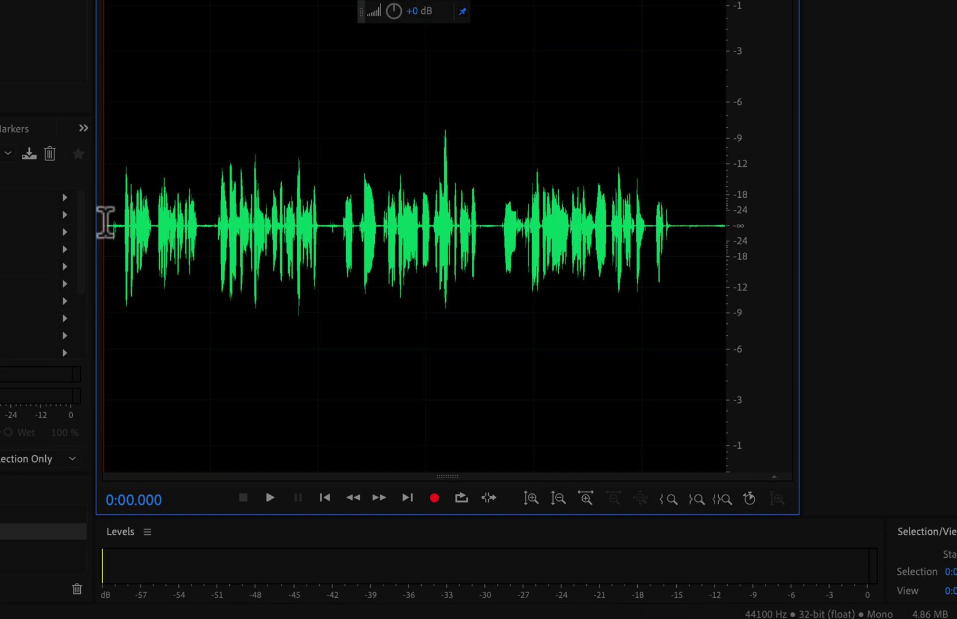
key(space)
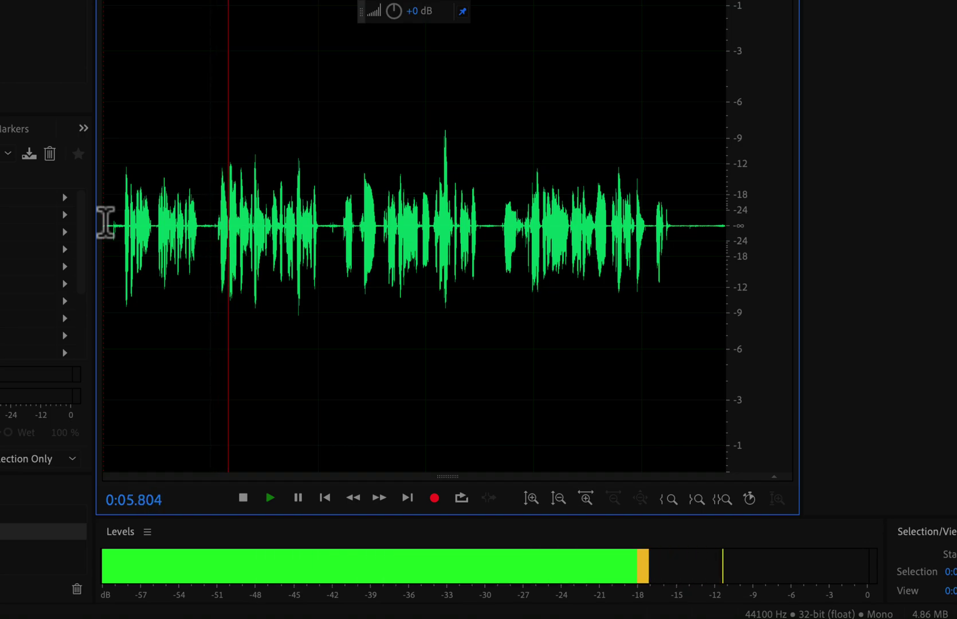
key(space)
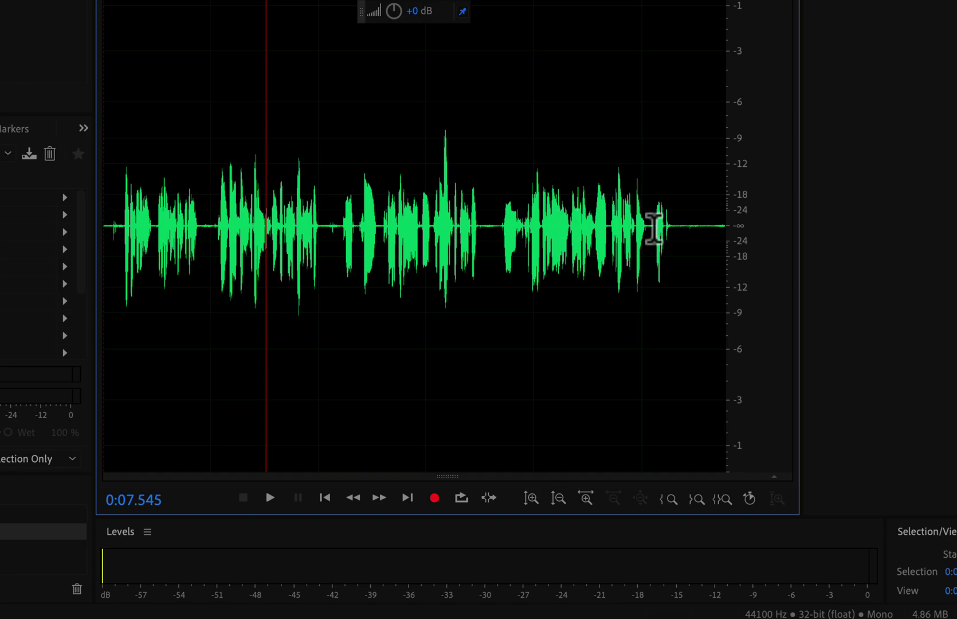
drag(703, 224, 724, 229)
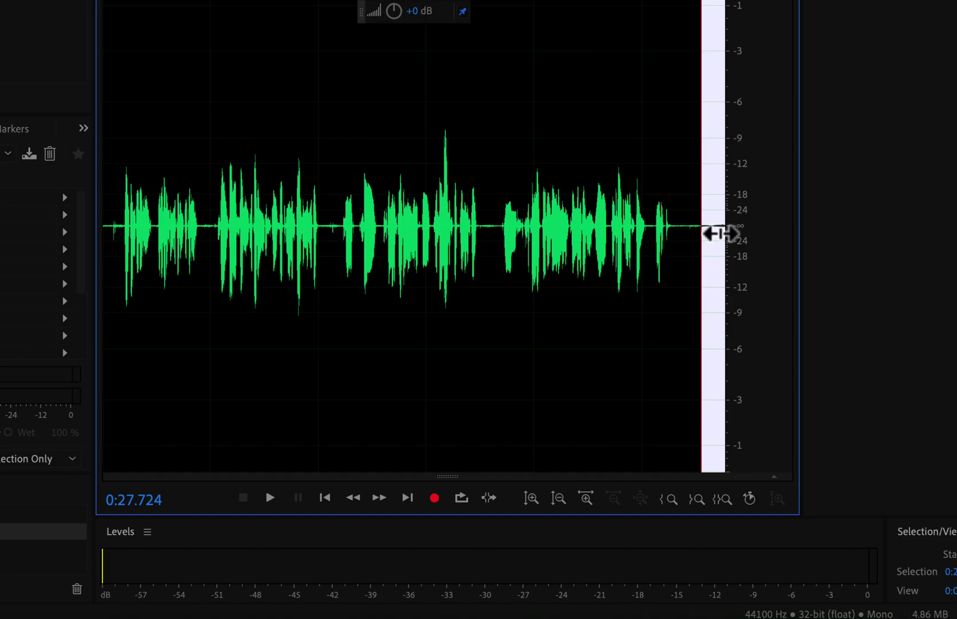
click(721, 233)
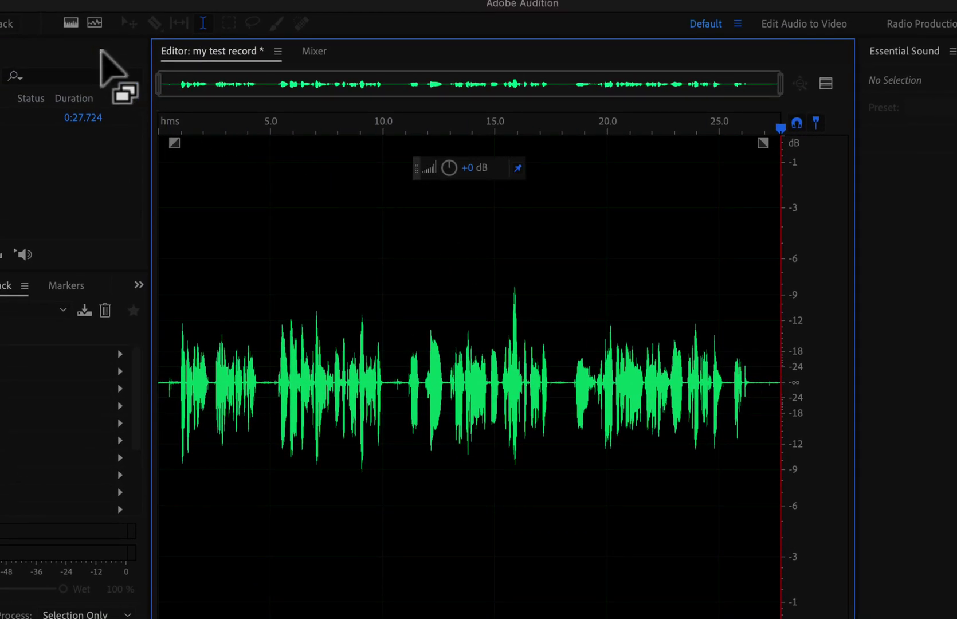
click(68, 22)
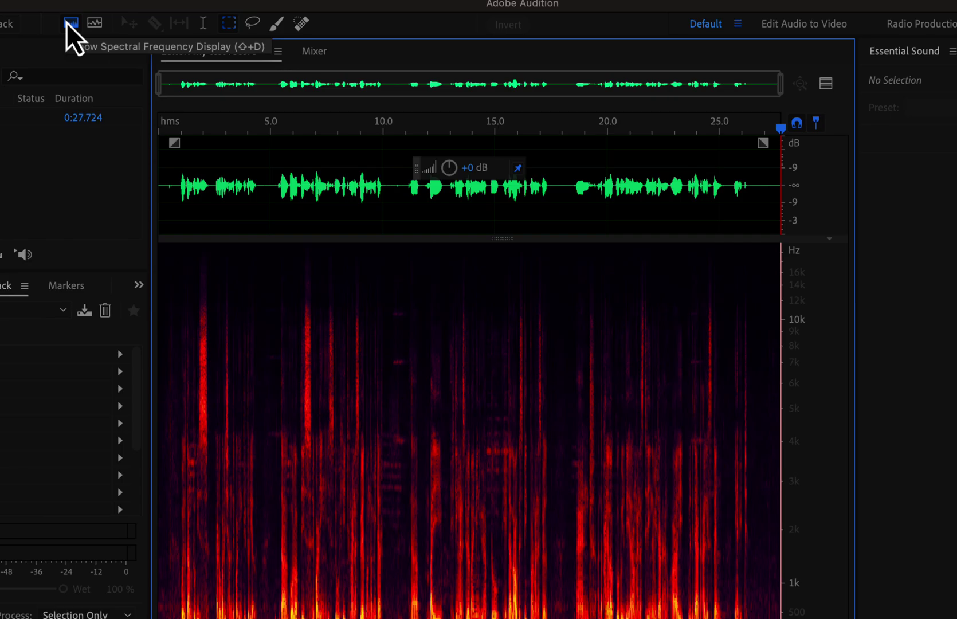
click(94, 23)
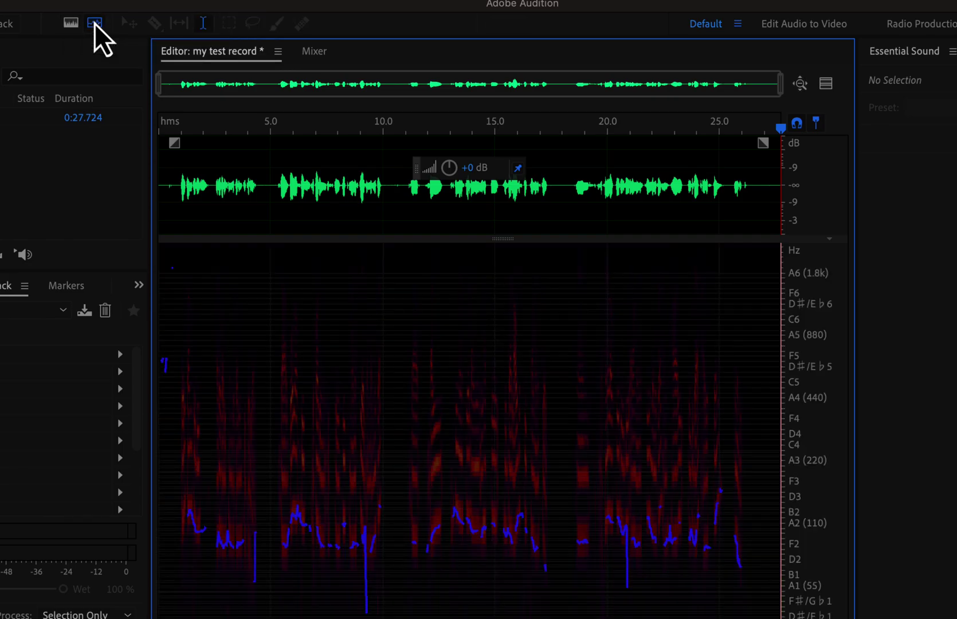
click(94, 23)
click(76, 27)
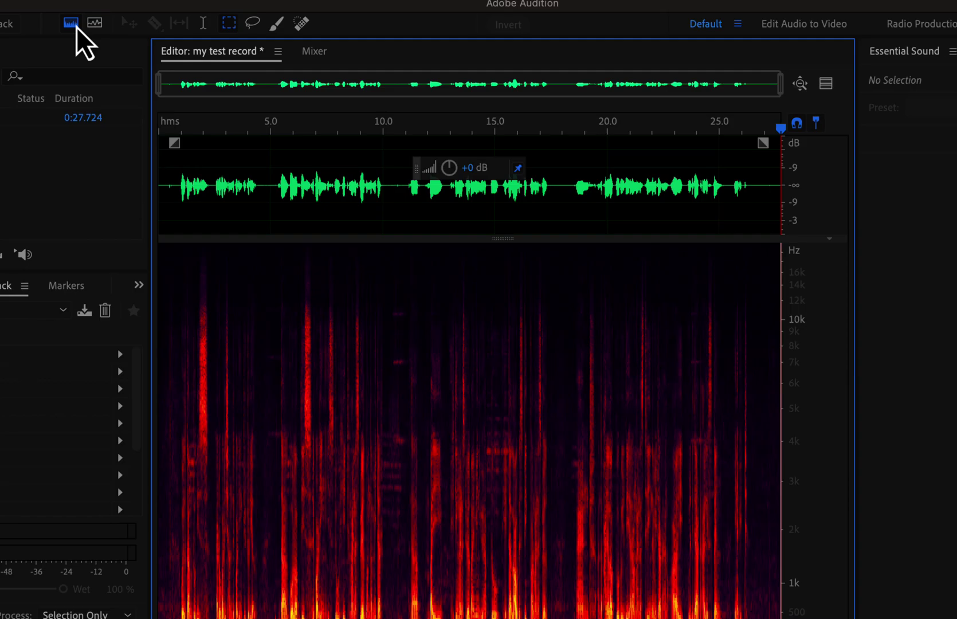
click(77, 27)
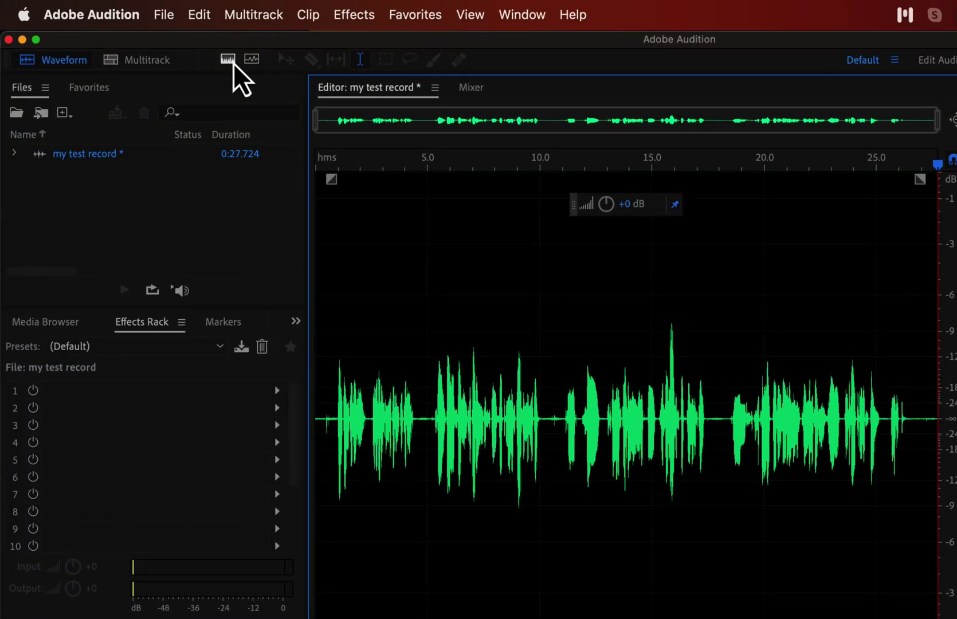
Create multitrack session Untitled Session 2 and drag my test record onto Track 3.
click(154, 57)
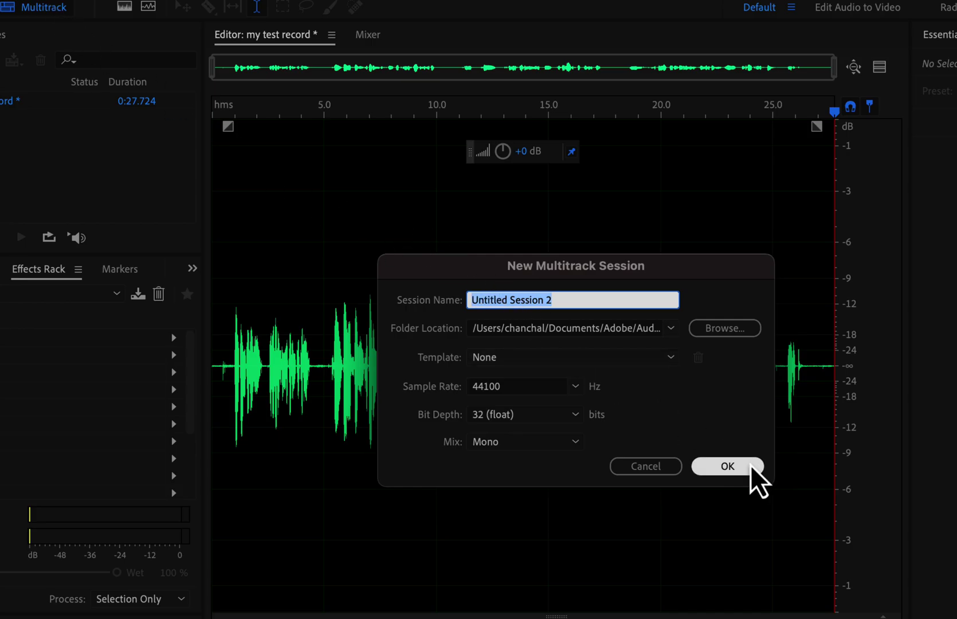
click(758, 481)
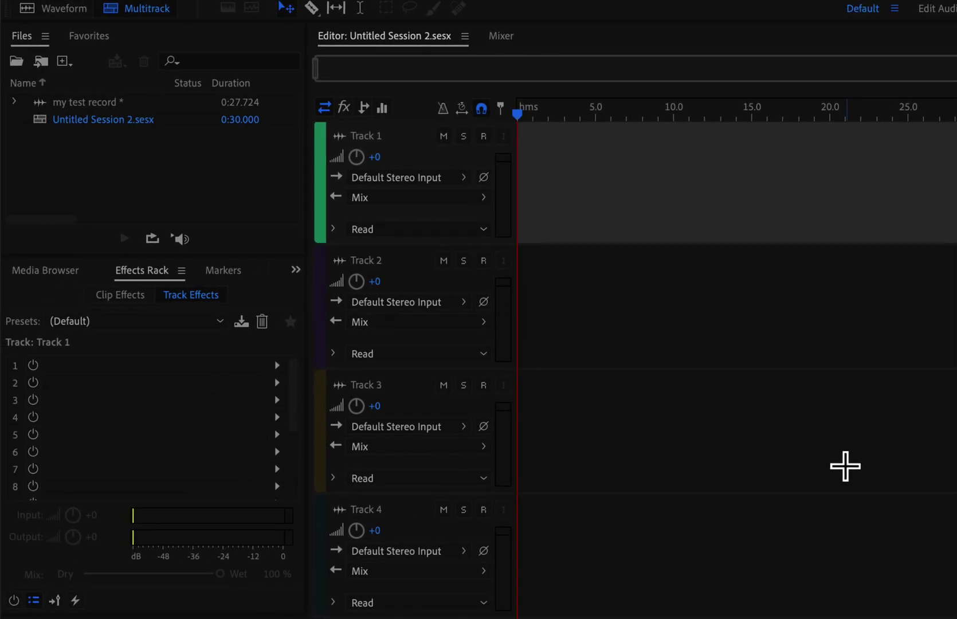
click(98, 104)
drag(74, 103, 635, 373)
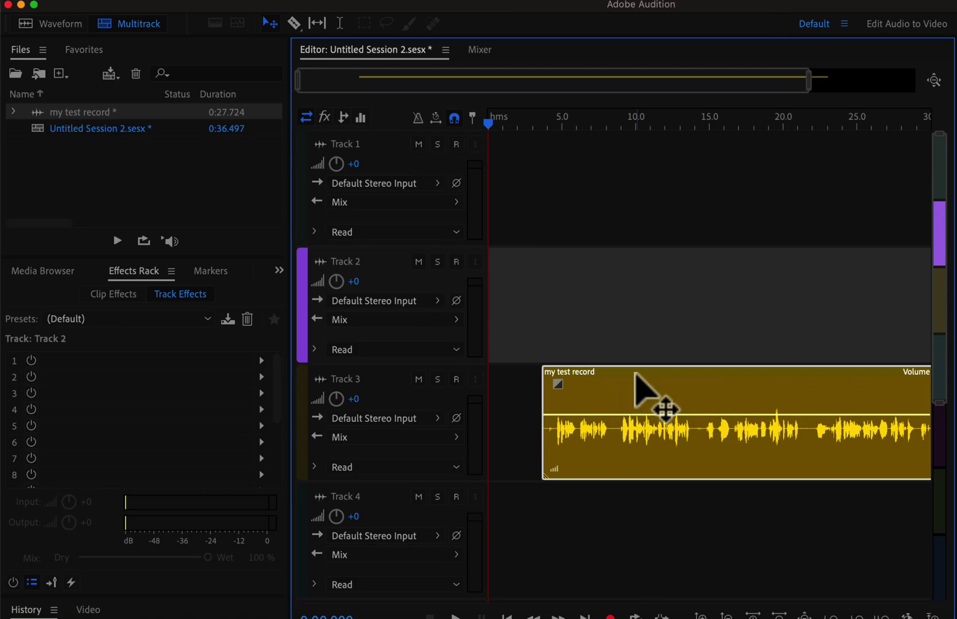
click(446, 50)
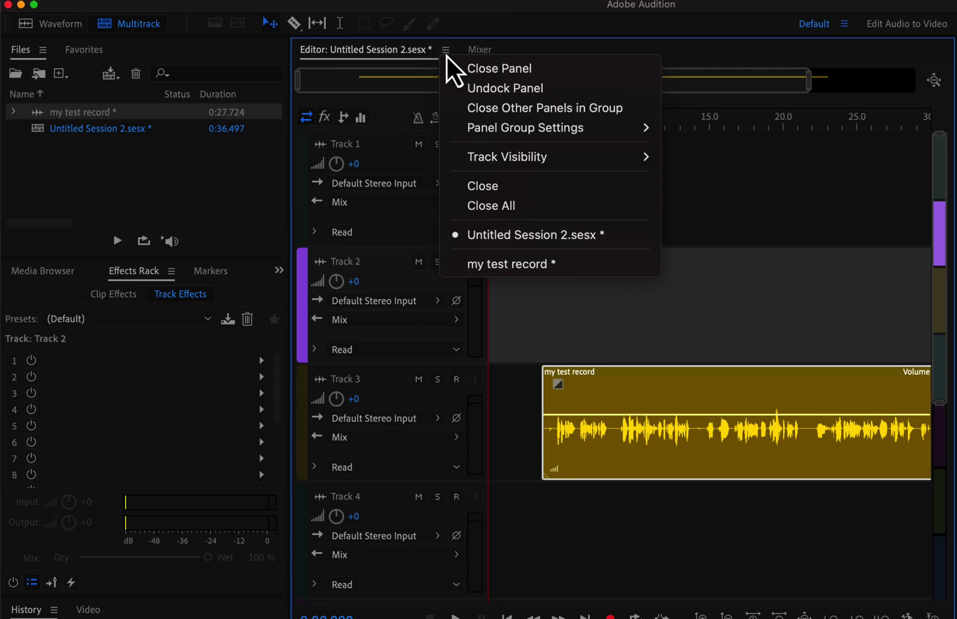
click(482, 265)
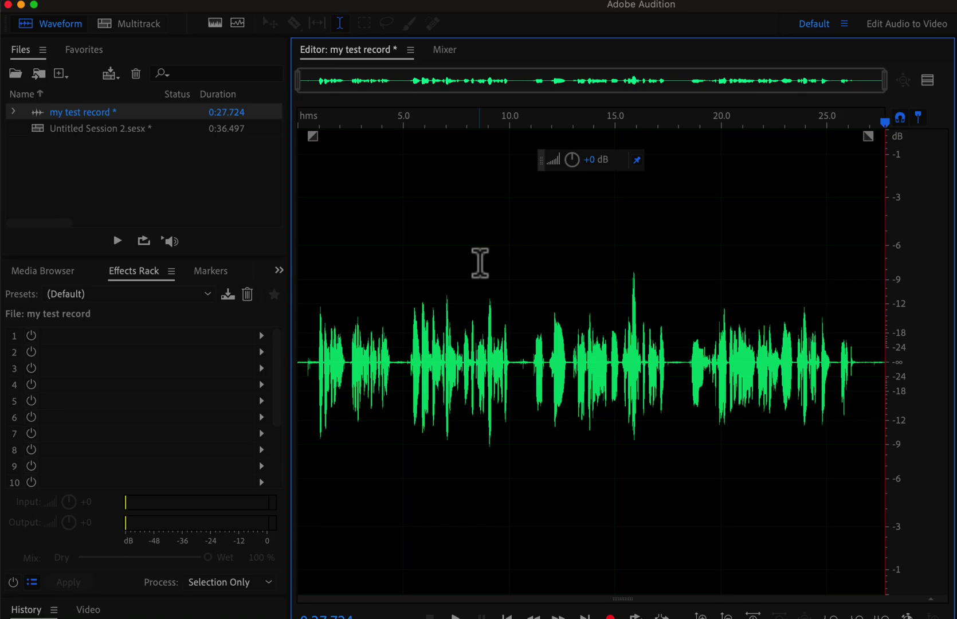
click(261, 335)
mouse_move(307, 404)
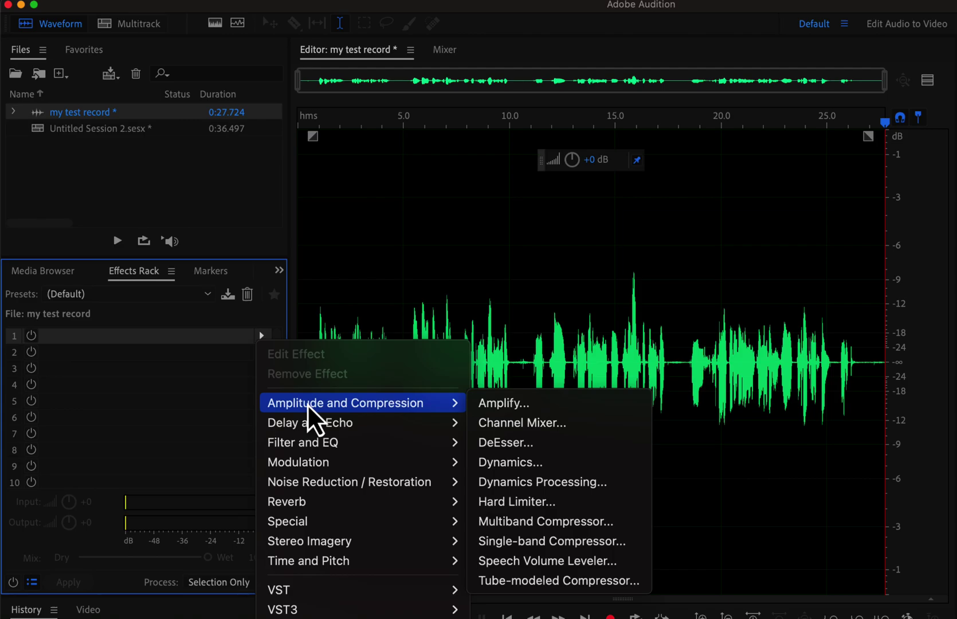
mouse_move(326, 481)
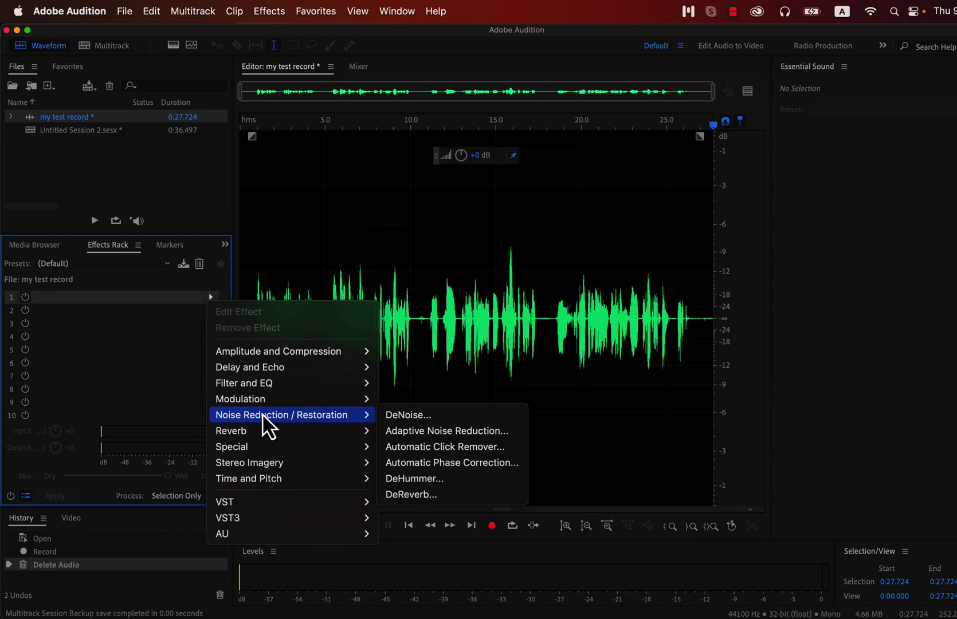
click(355, 237)
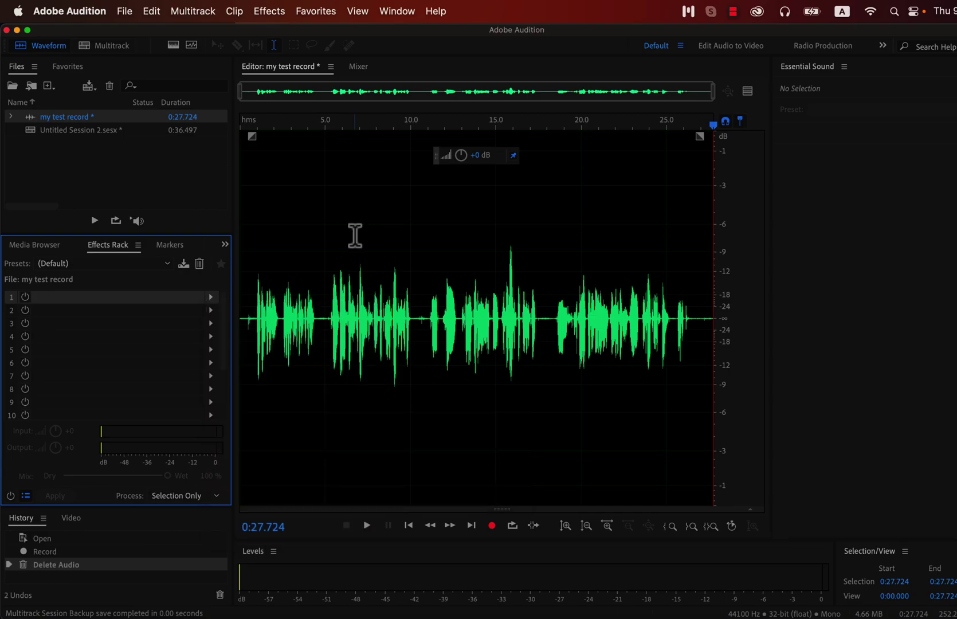
Apply the Favorites Normalize to -3 dB, then play back from about 10.8 seconds.
click(324, 12)
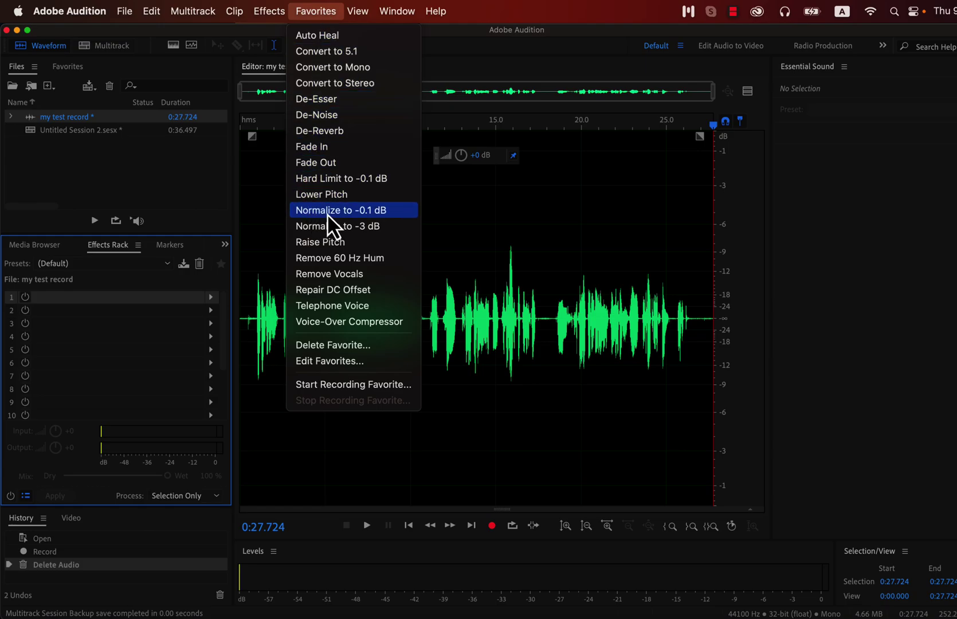
click(382, 231)
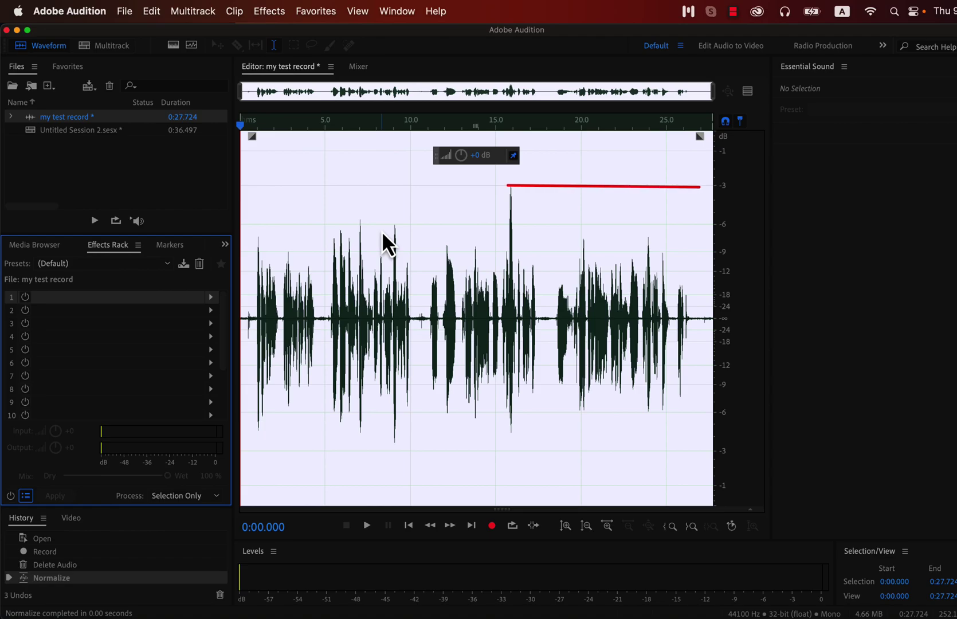
click(514, 191)
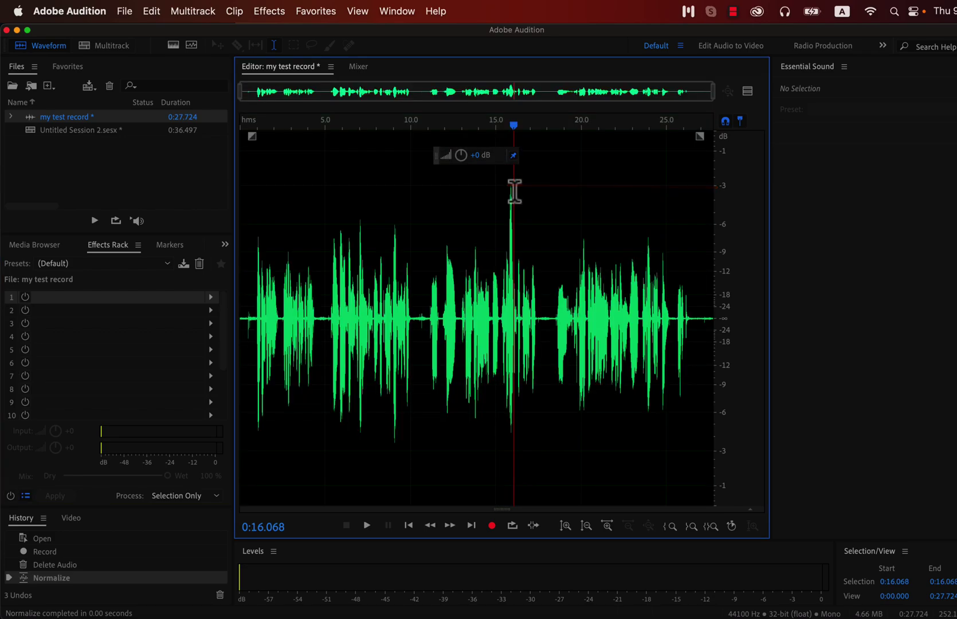
click(424, 259)
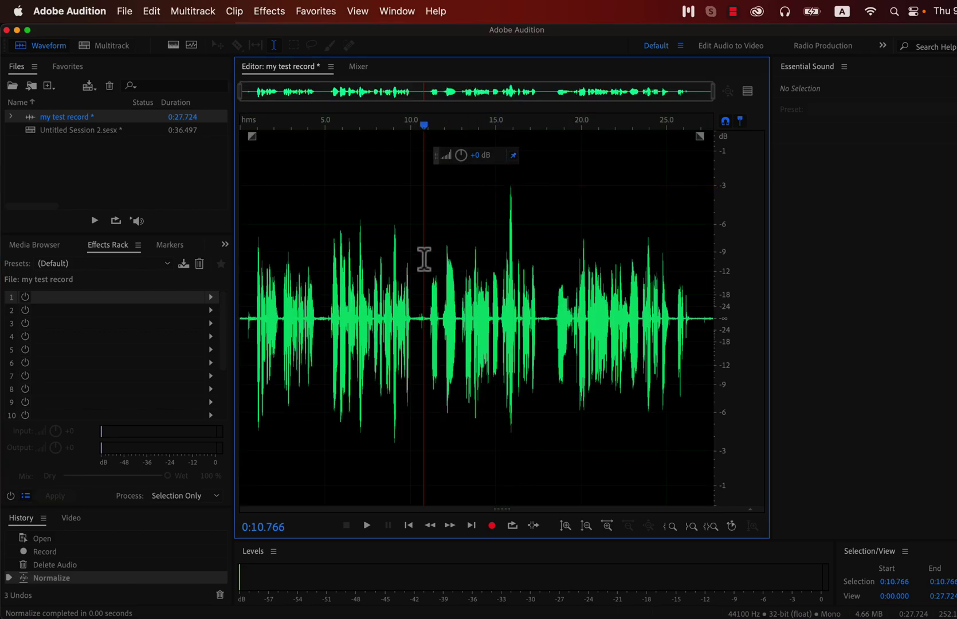
key(space)
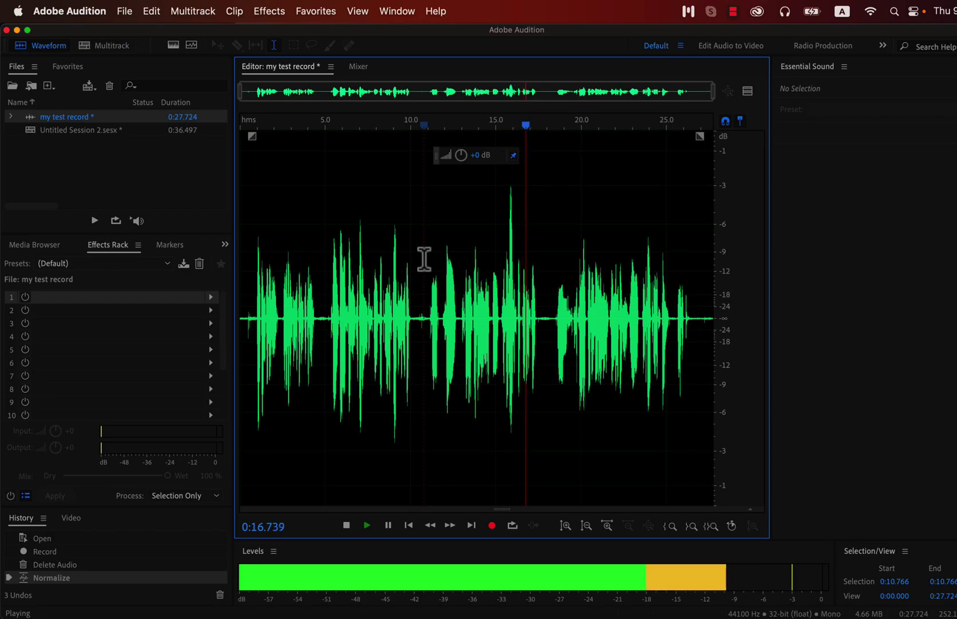
key(space)
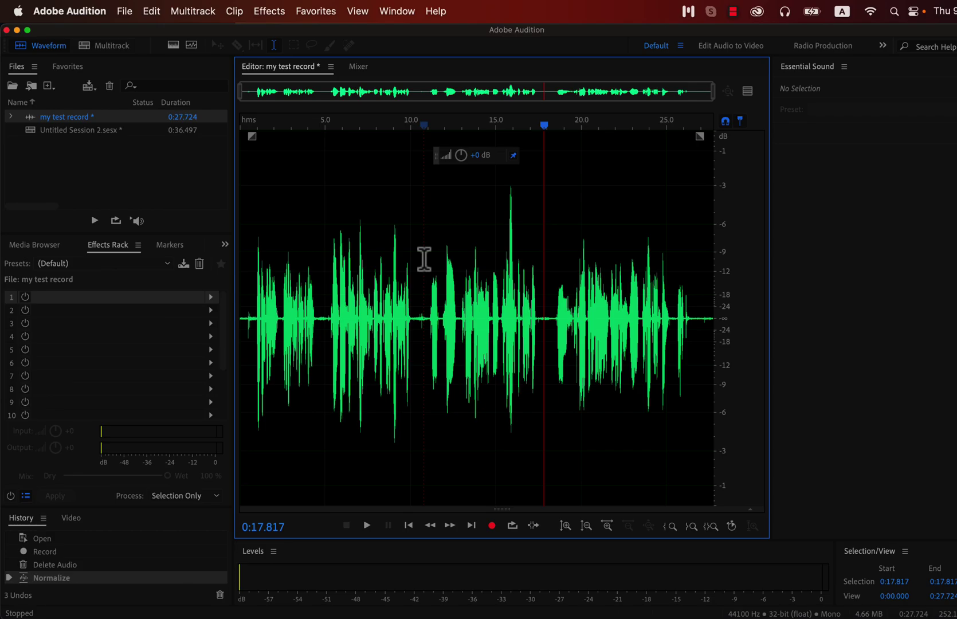
Start Save As and rename the file to 'my test record final.wav'.
click(126, 12)
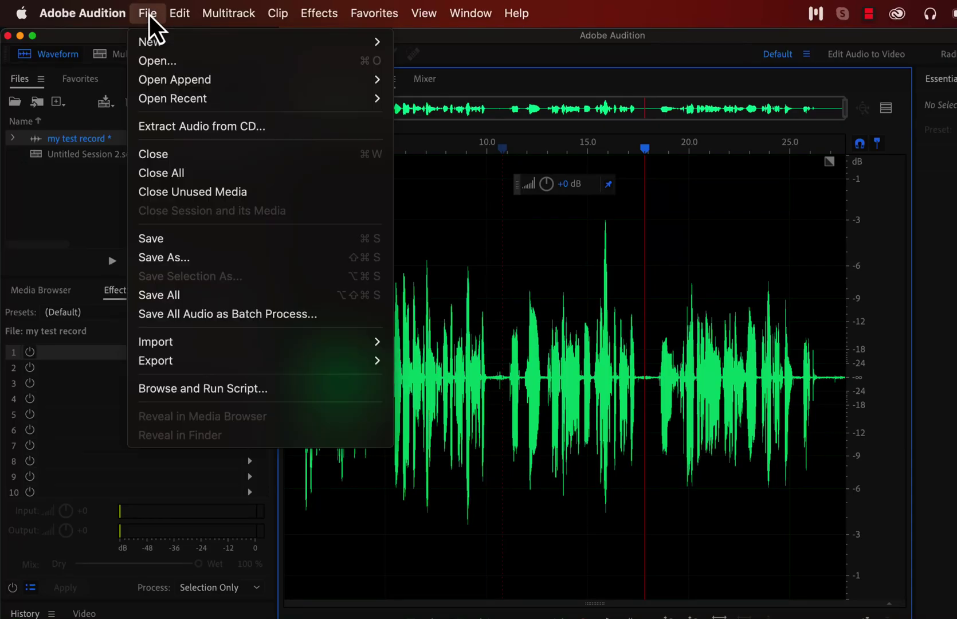
click(159, 243)
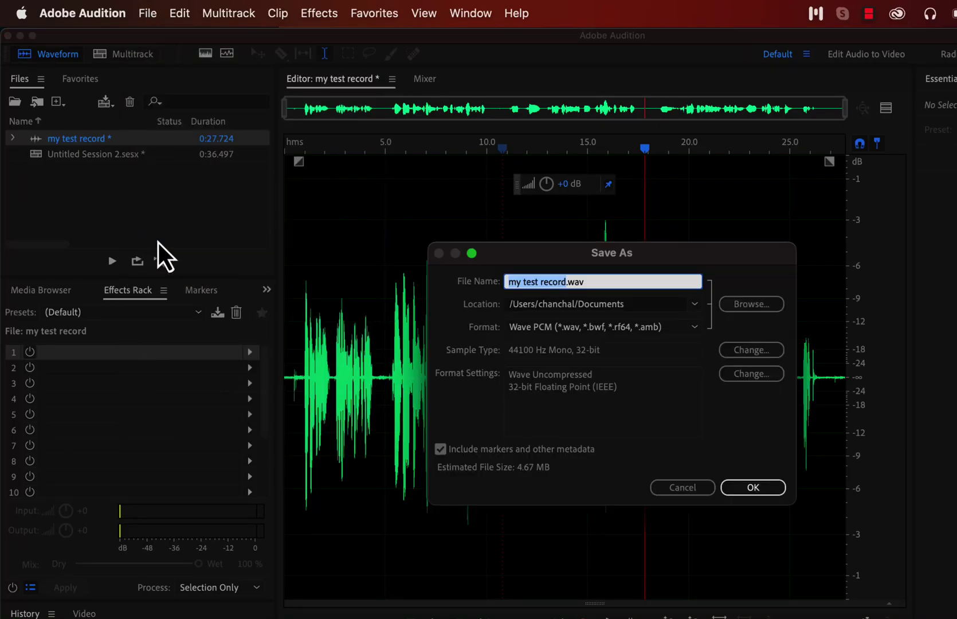
key(Right)
text(final)
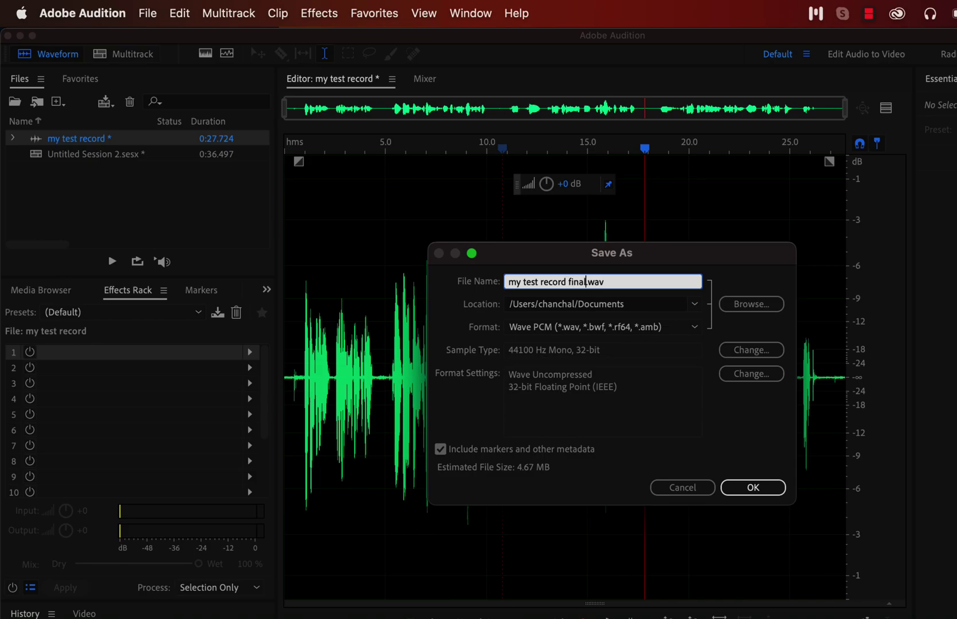
Choose the Desktop as the save location, keeping the Wave PCM format.
click(639, 306)
click(758, 307)
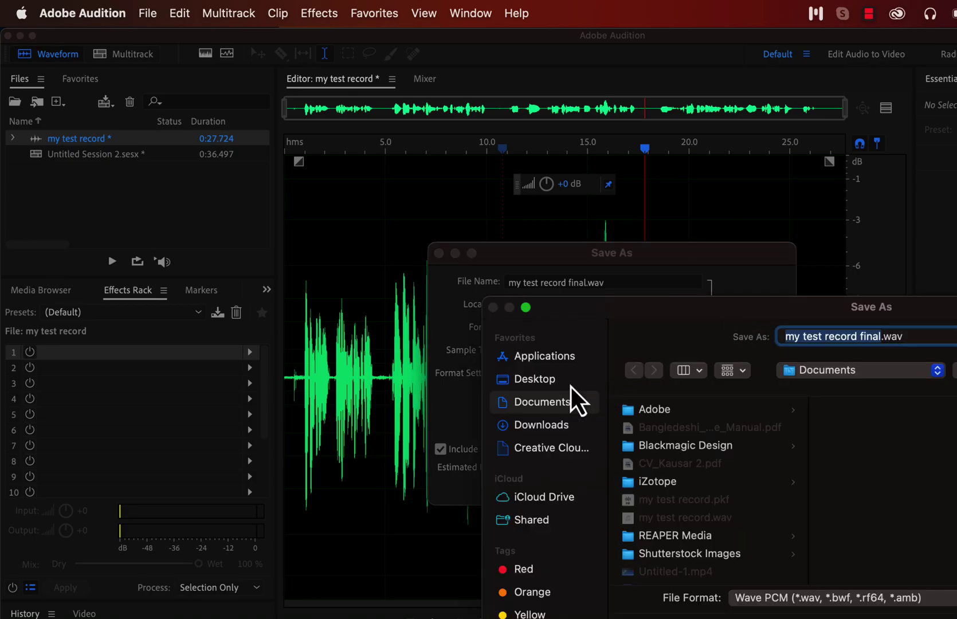
click(545, 380)
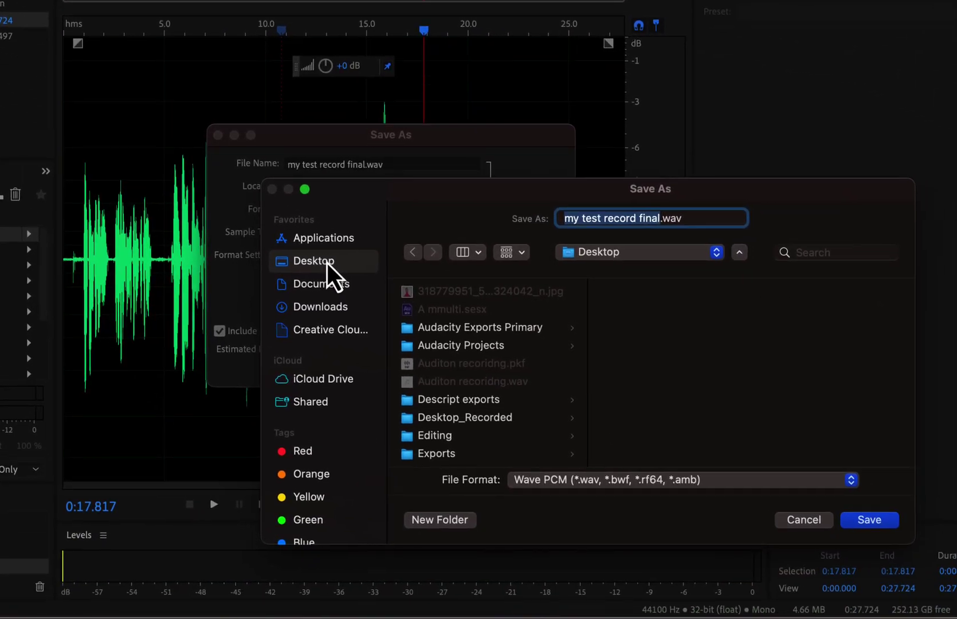
click(602, 479)
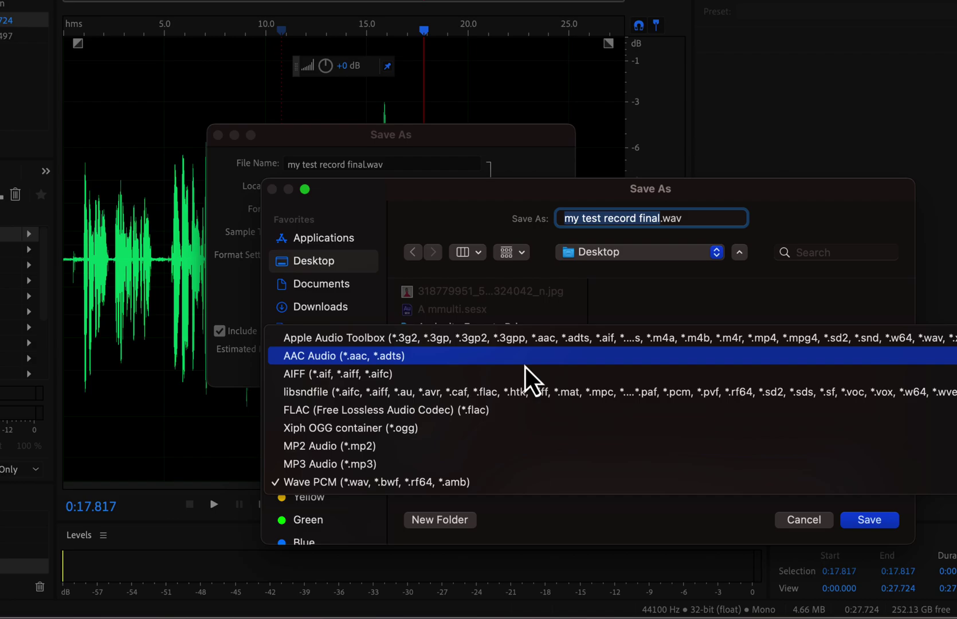
click(544, 484)
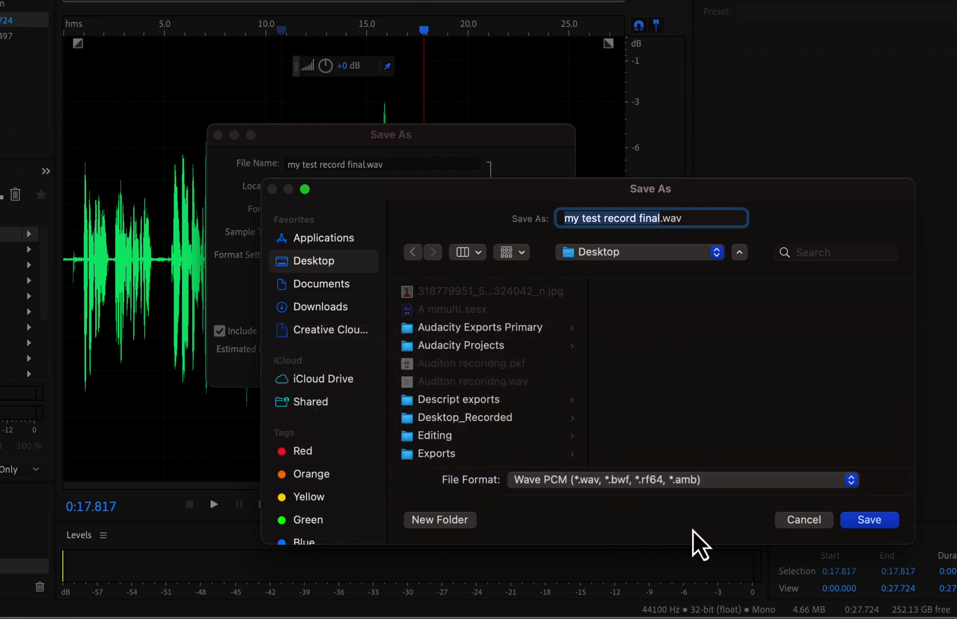
click(895, 527)
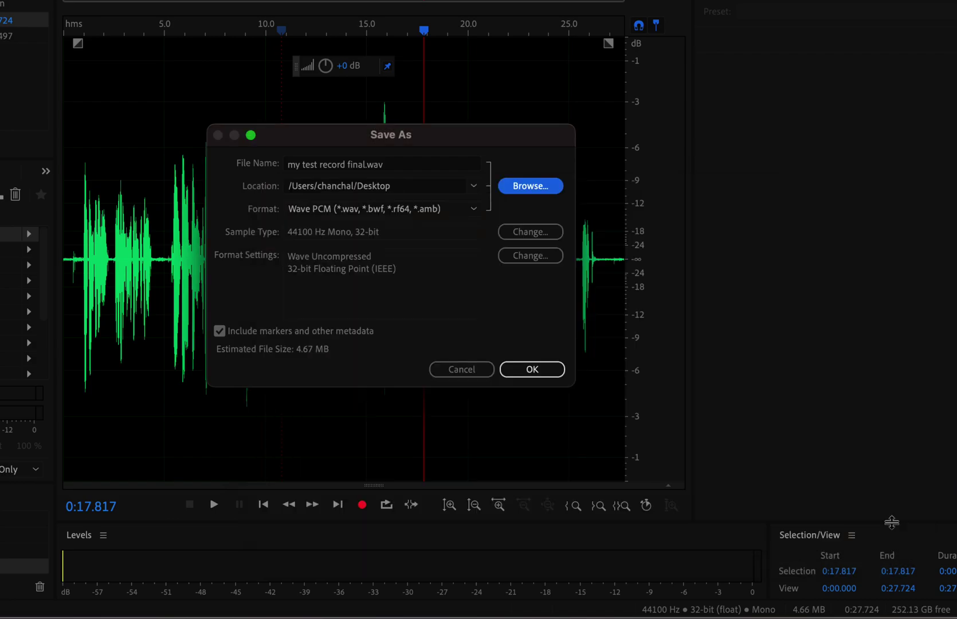
Keep Wave PCM with markers and metadata included, and save the file.
click(475, 214)
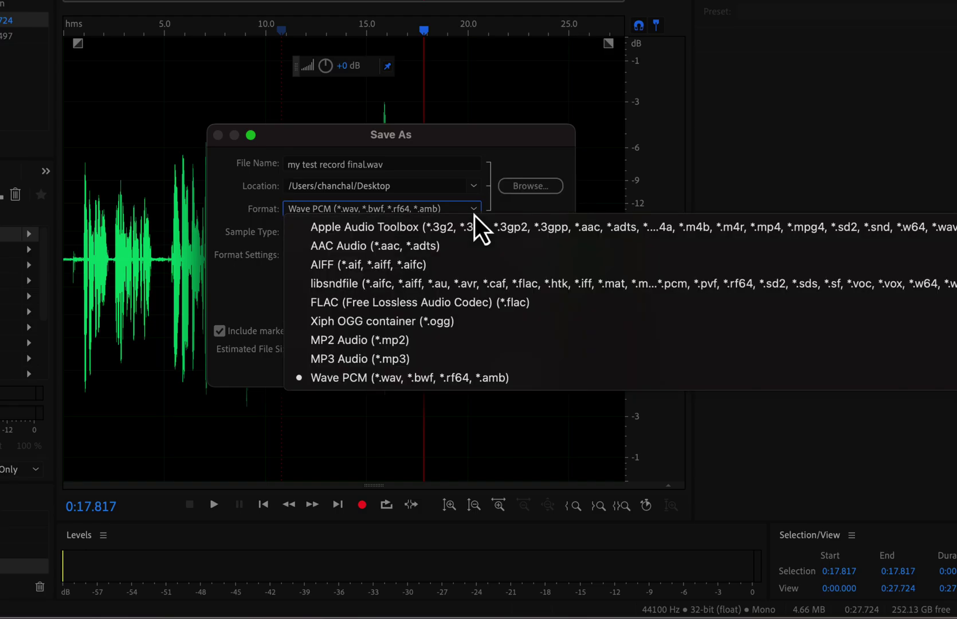
click(475, 215)
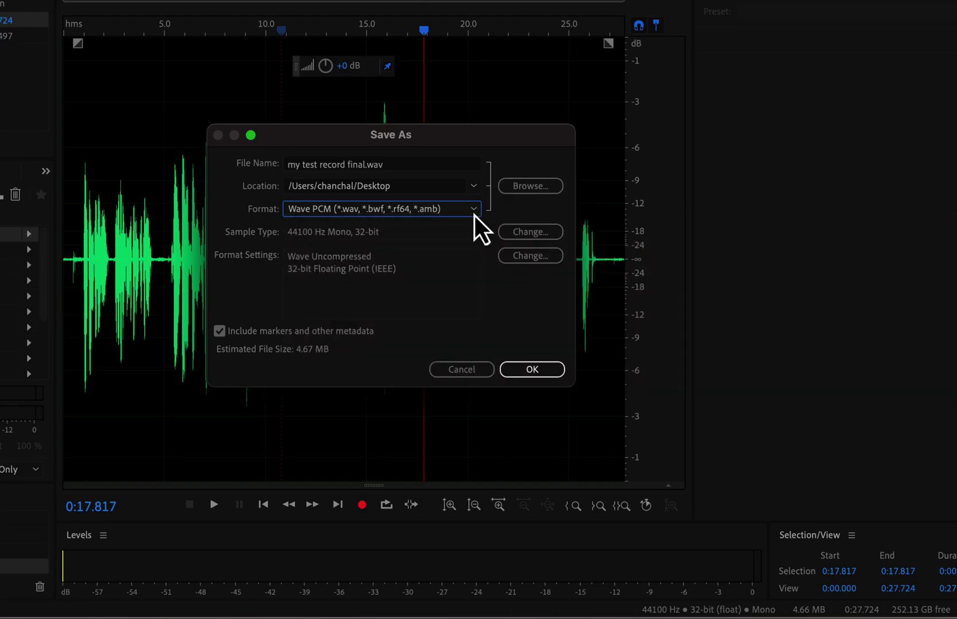
click(248, 333)
click(247, 333)
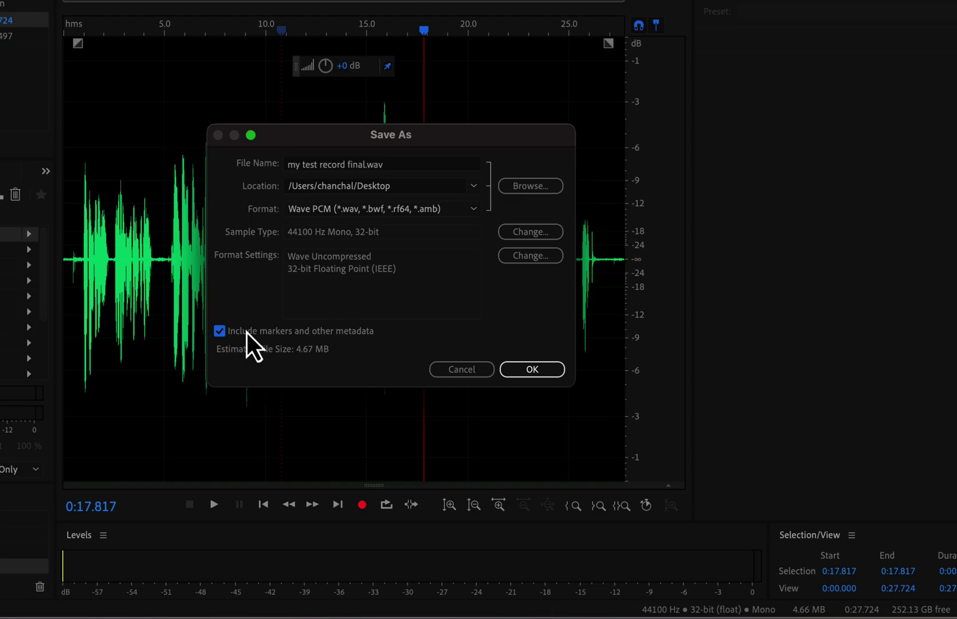
click(553, 372)
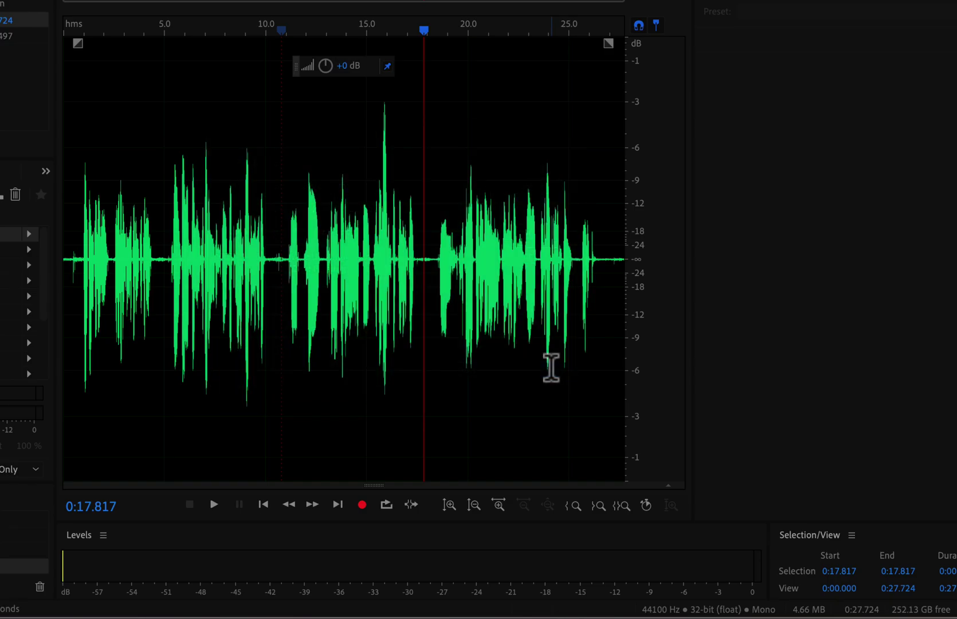
In Finder, preview my test record final.wav on the Desktop and compare it with its .pkf file.
key(super+Tab)
key(super+Tab)
key(super+Tab)
key(super+Tab)
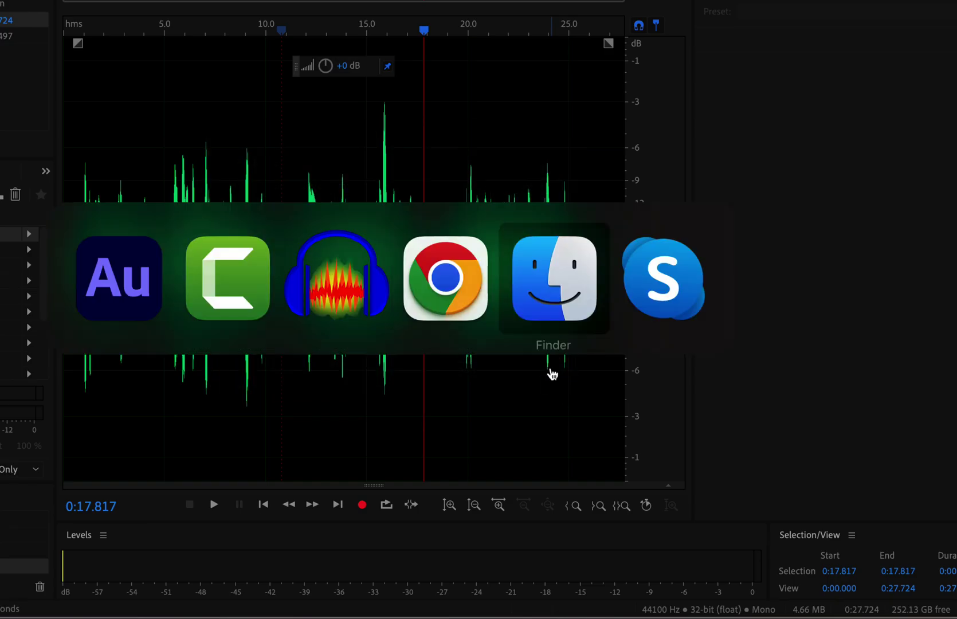
click(323, 164)
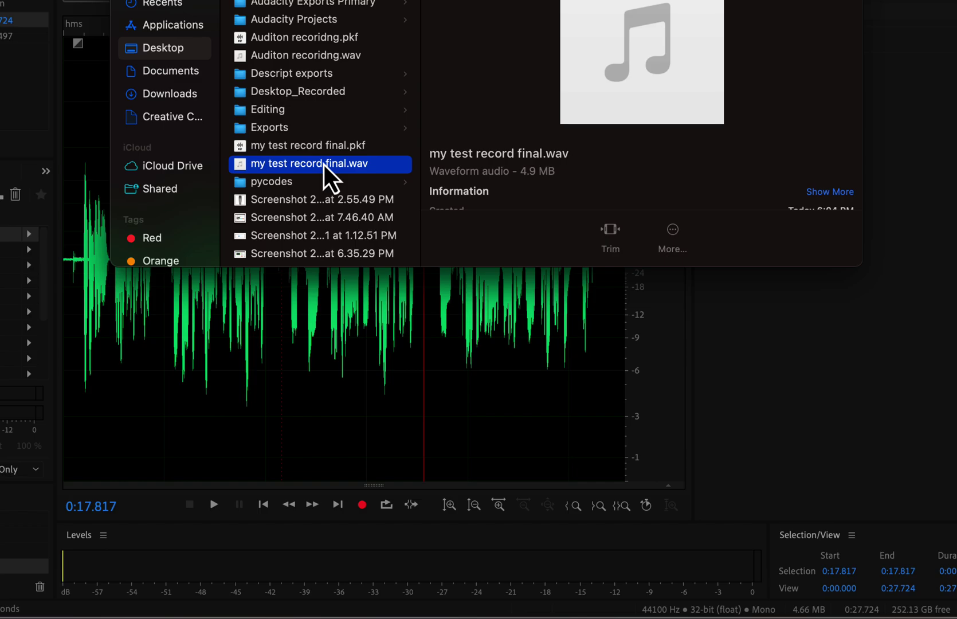
key(Up)
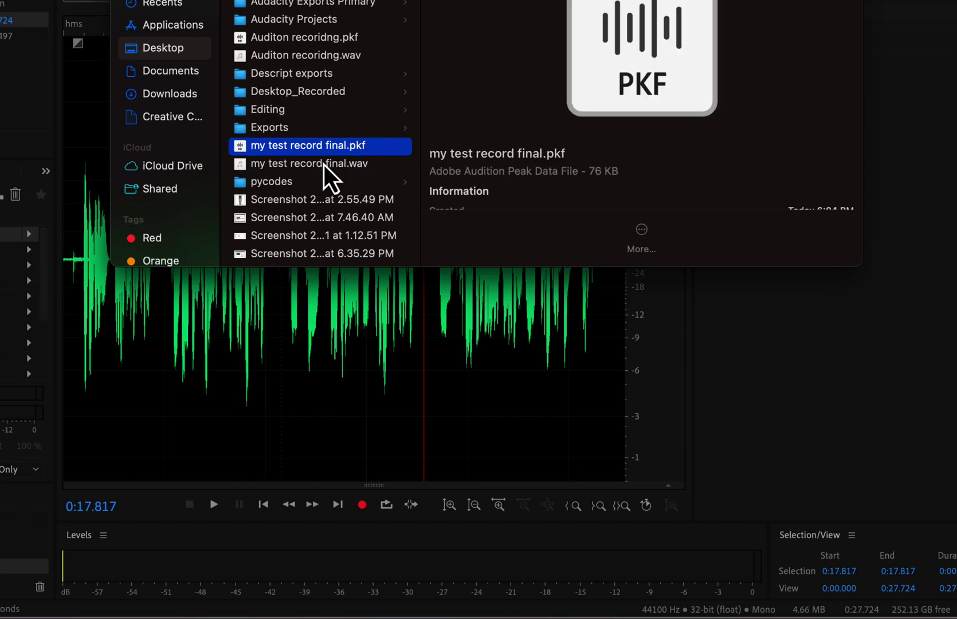
key(Down)
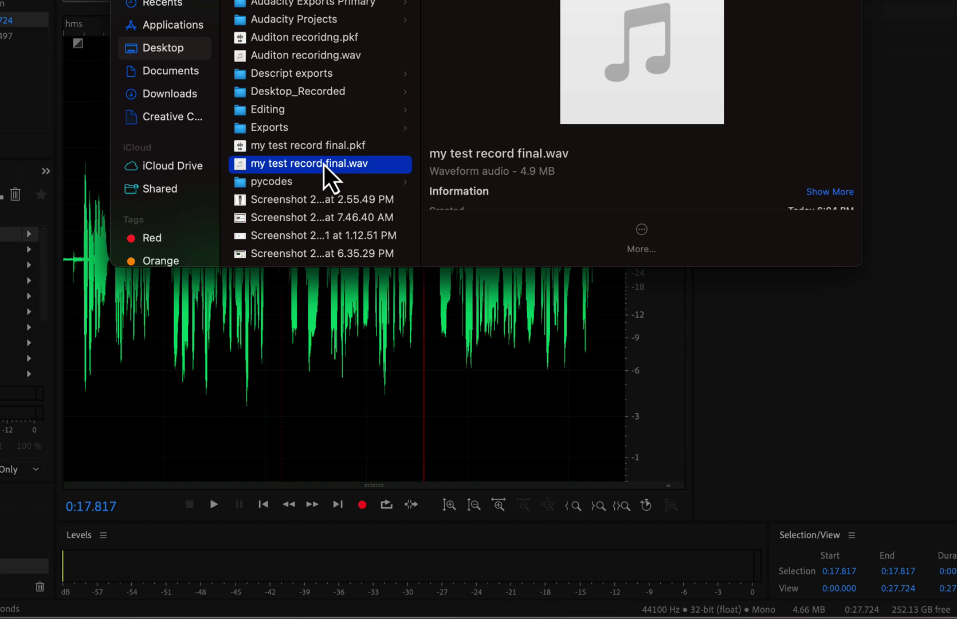